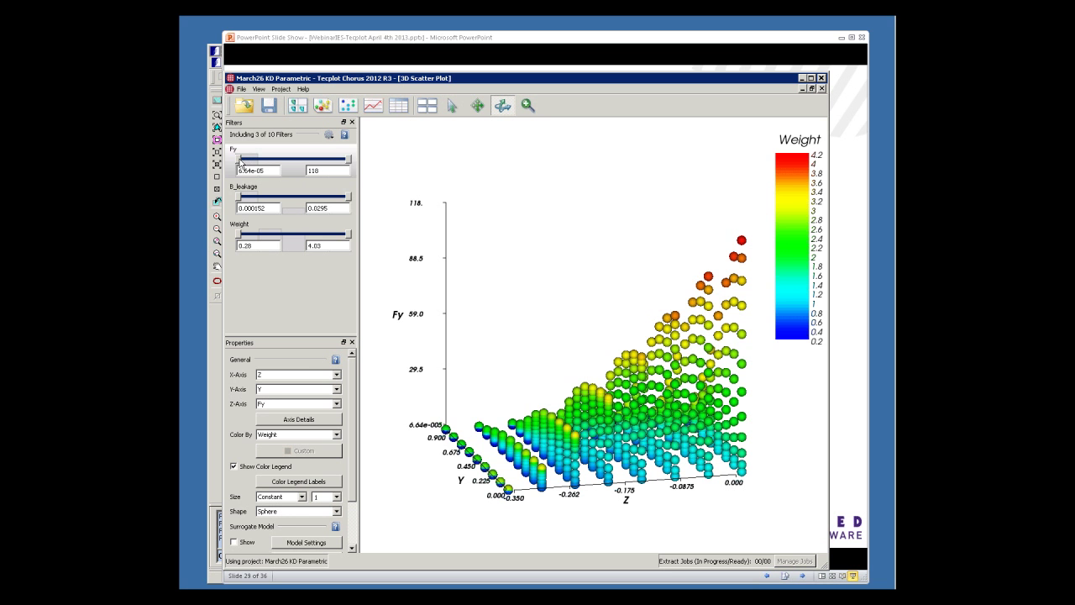
- Filter the cases to Fy of at least 7.12, B_leakage of at most 0.0188 and Weight of at most 2.67
drag(241, 163, 246, 164)
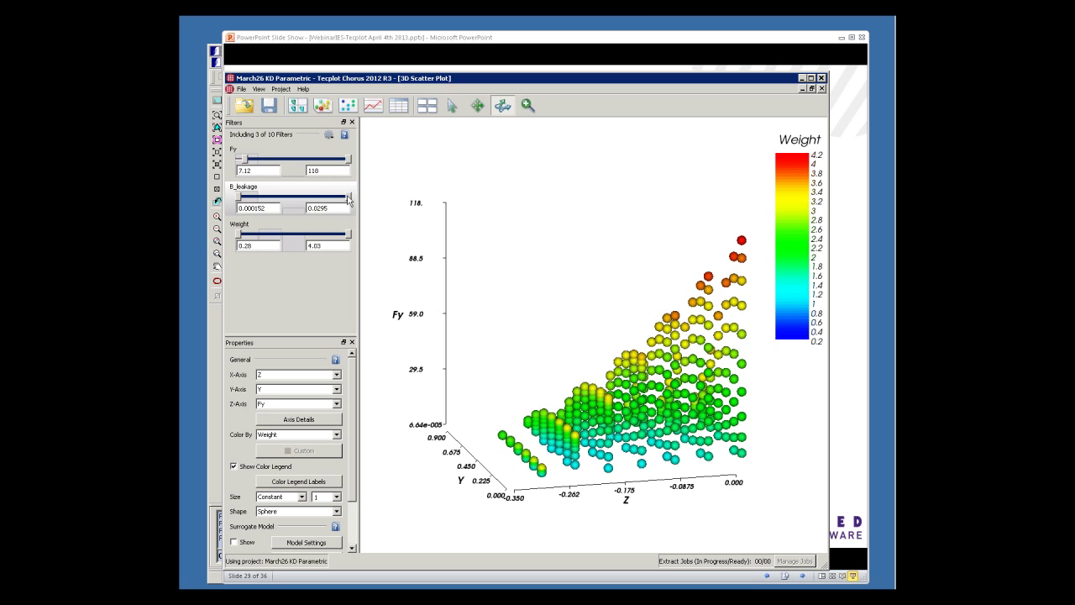
drag(349, 200, 309, 199)
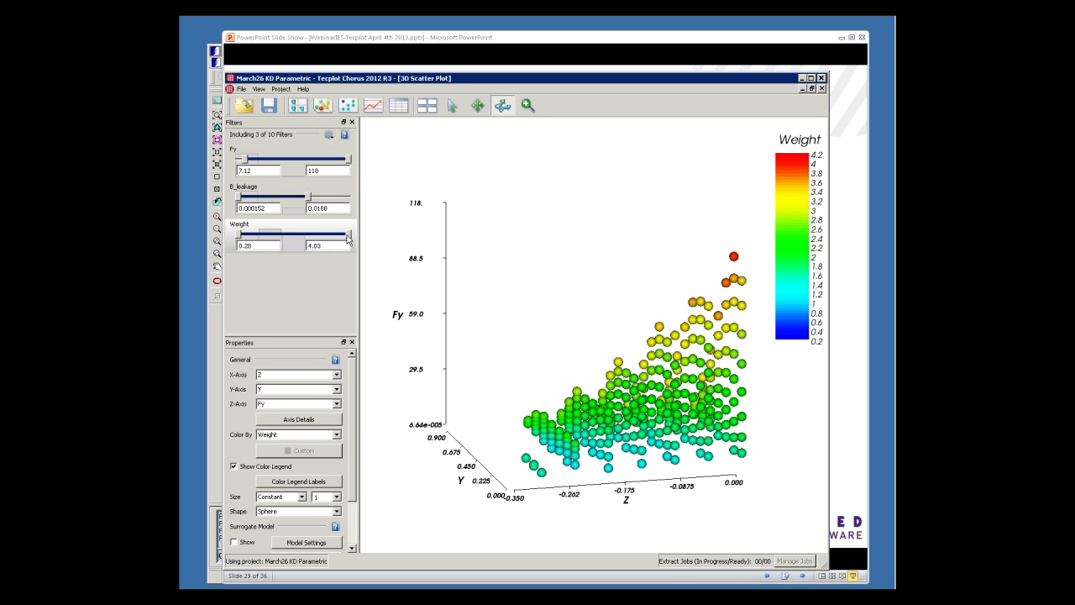
drag(349, 239, 308, 235)
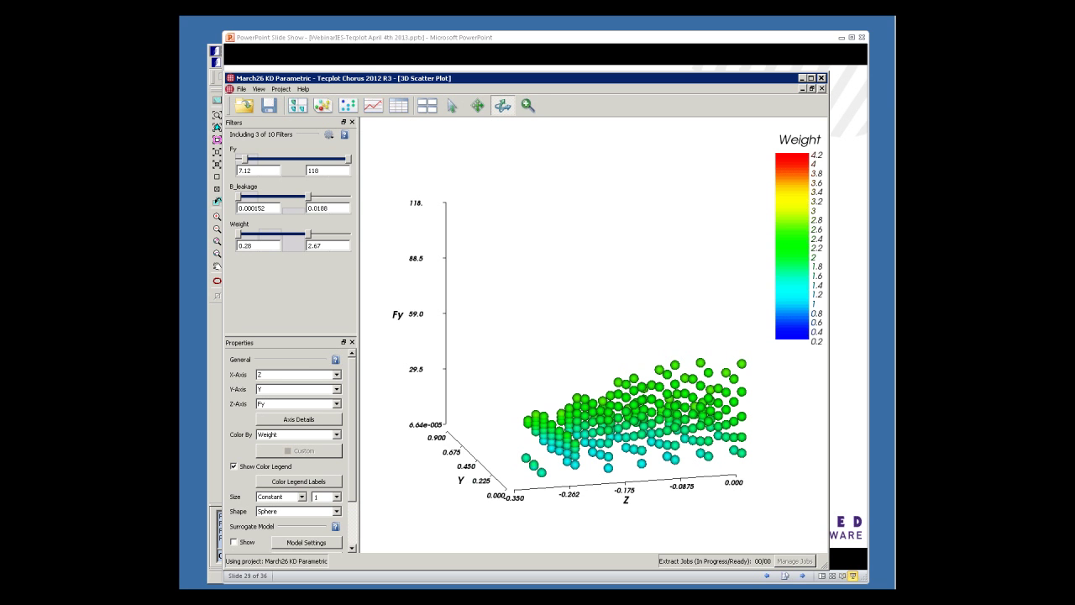
- Check the force, weight and leakage limits on the next PowerPoint slide, and return to Tecplot Chorus
key(alt+Tab)
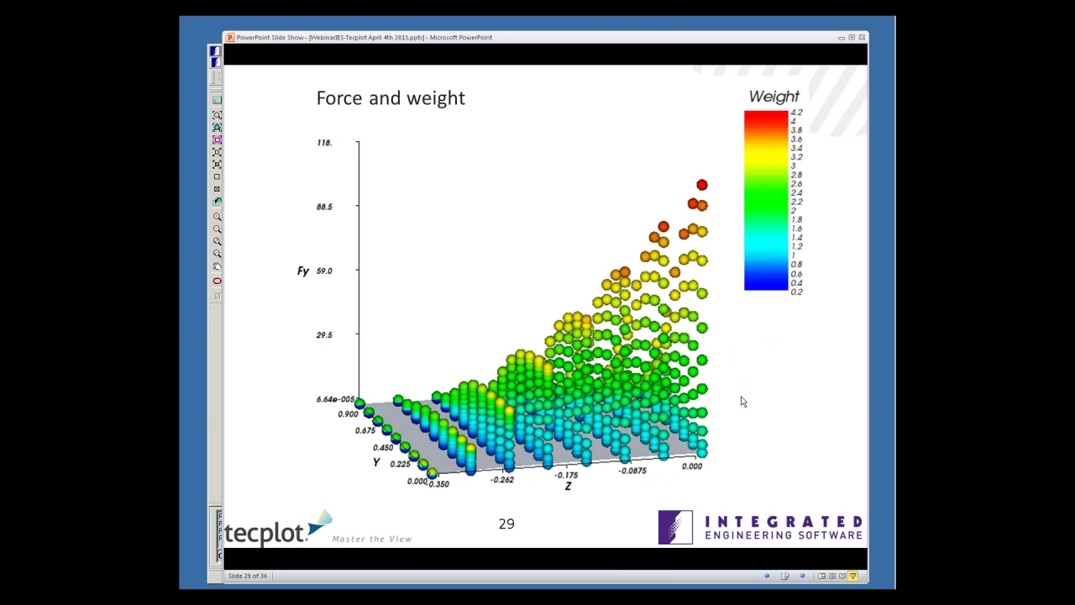
key(Right)
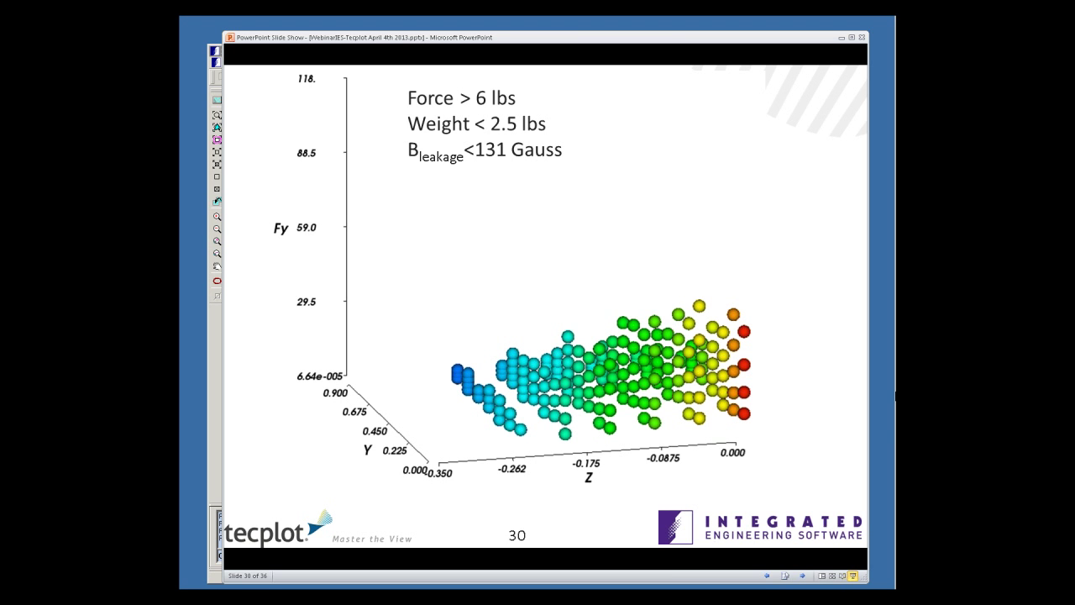
click(874, 172)
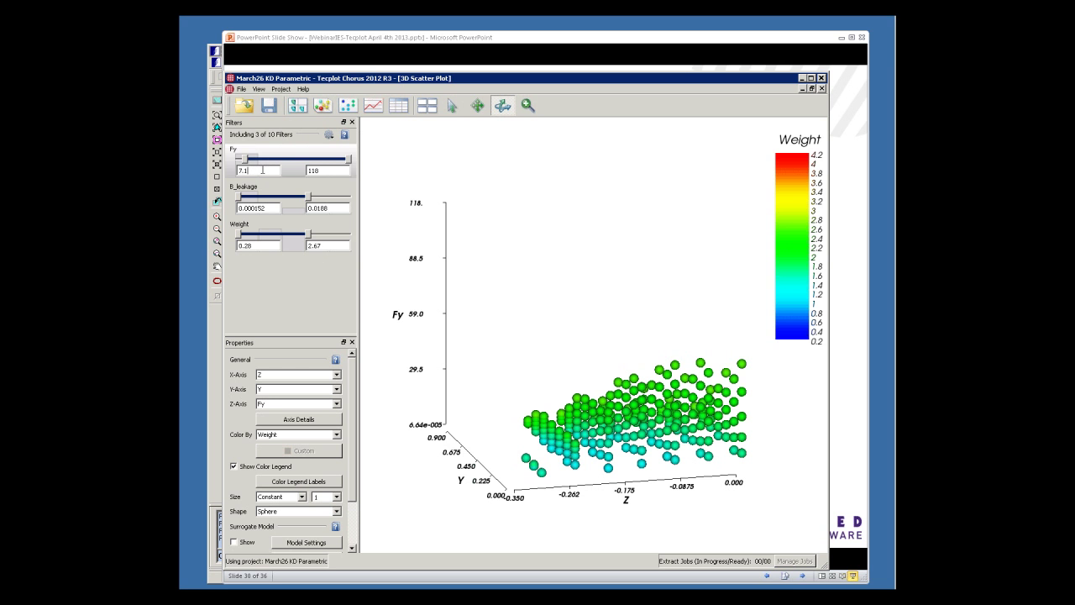
- Set the lower limit of the Fy filter to 6
click(262, 169)
key(BackSpace)
key(BackSpace)
key(BackSpace)
key(BackSpace)
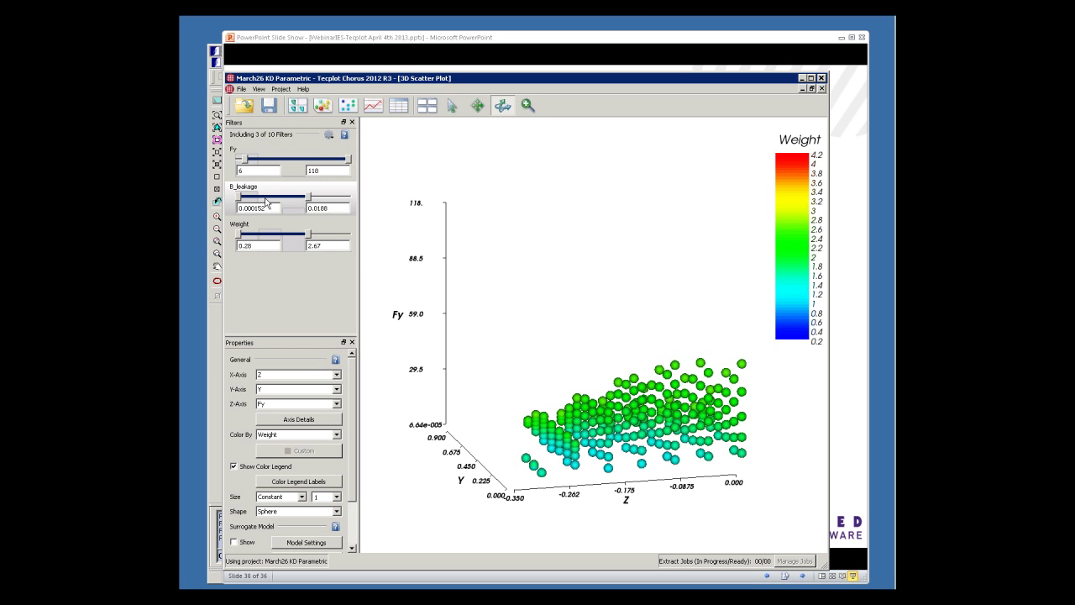
- Set the upper limit of the B_leakage filter to 0.0130
click(340, 208)
key(BackSpace)
key(BackSpace)
key(BackSpace)
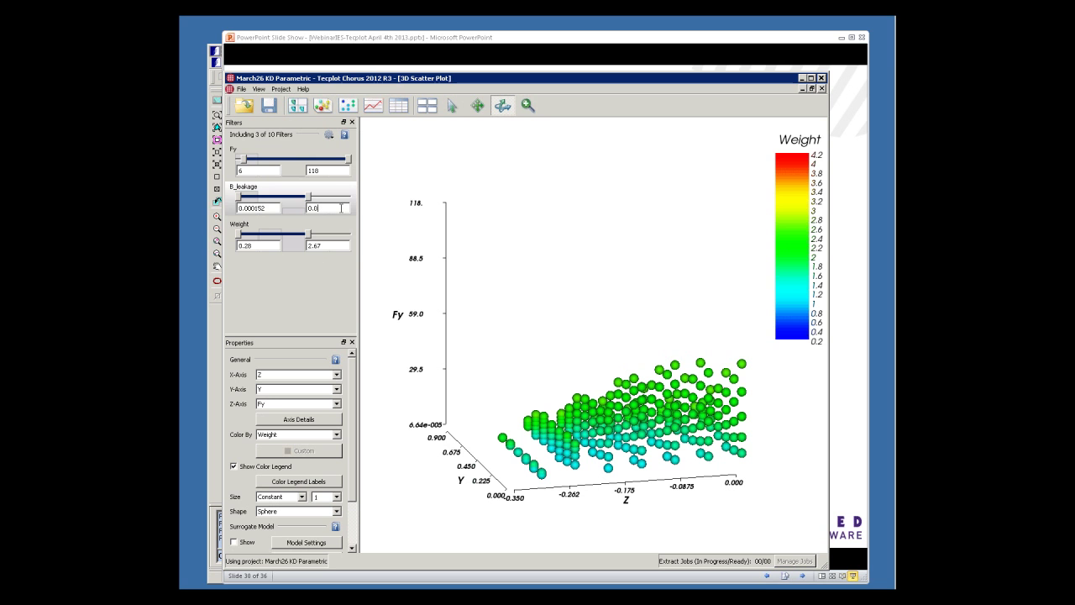
text(130)
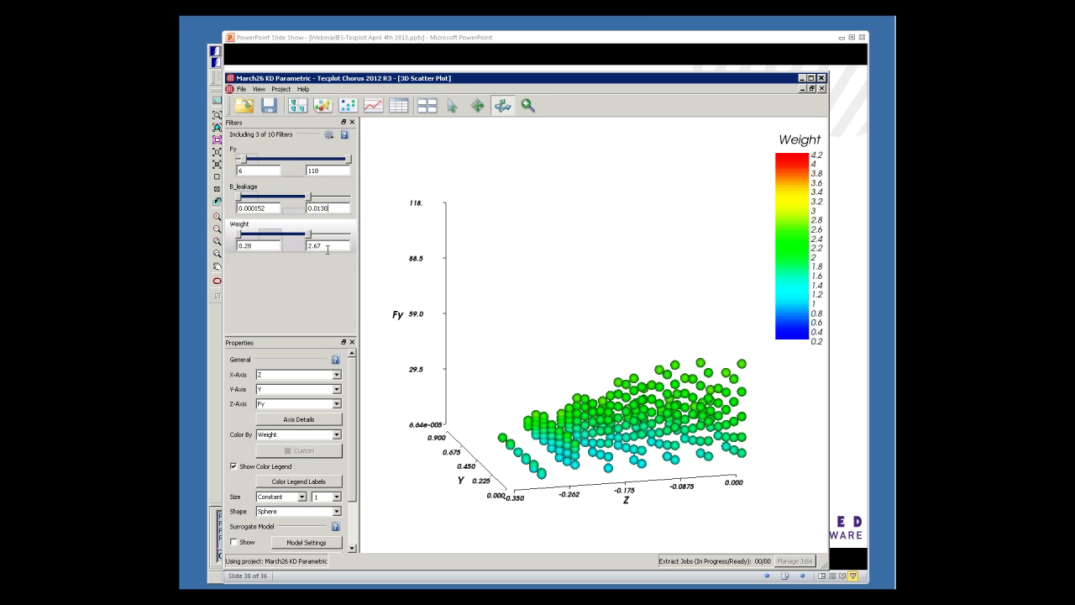
- Set the upper limit of the Weight filter to 1.2
click(326, 244)
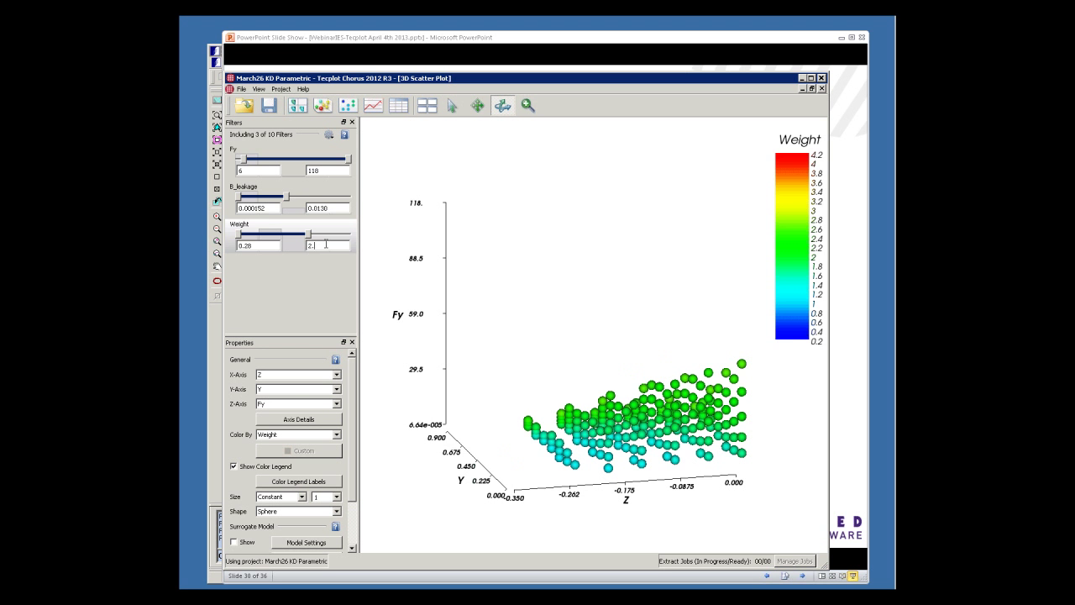
key(BackSpace)
key(BackSpace)
key(Return)
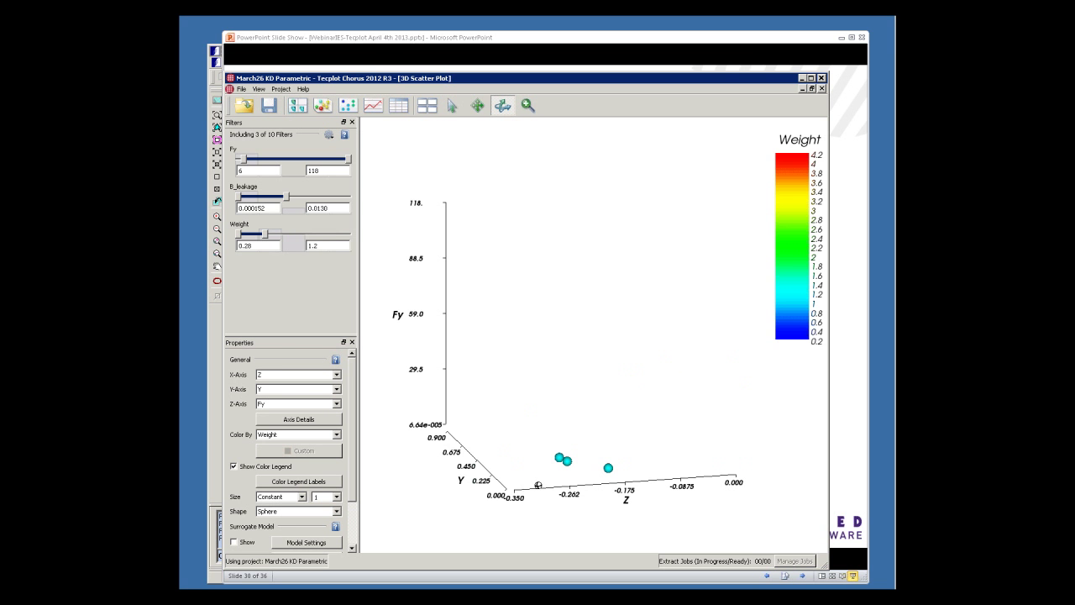
- Select all the points remaining in the 3D scatter plot and view the images of those cases
drag(540, 484, 538, 422)
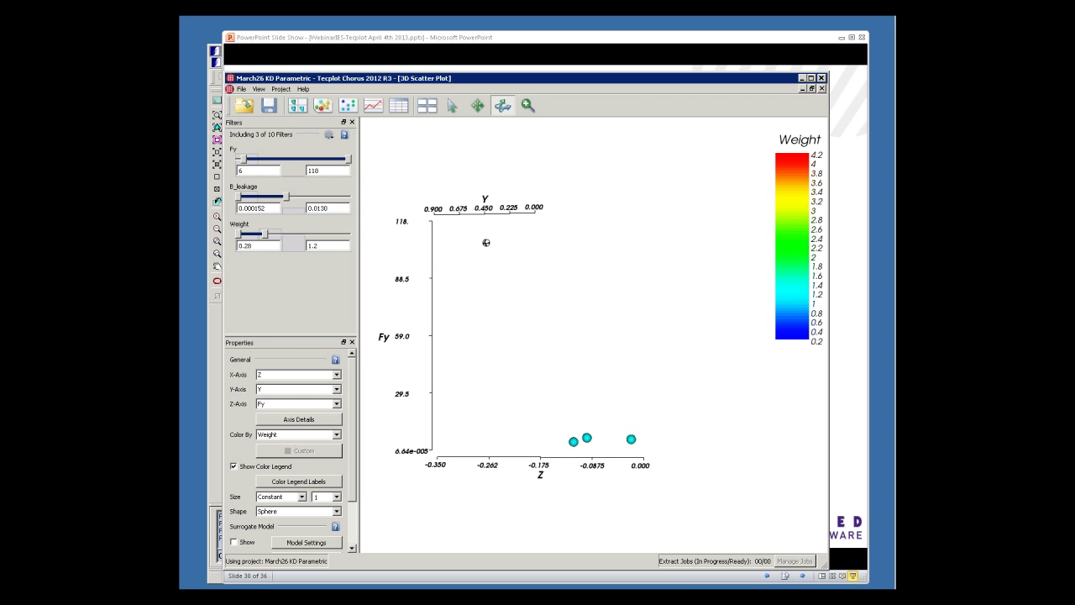
click(452, 105)
drag(559, 482, 662, 413)
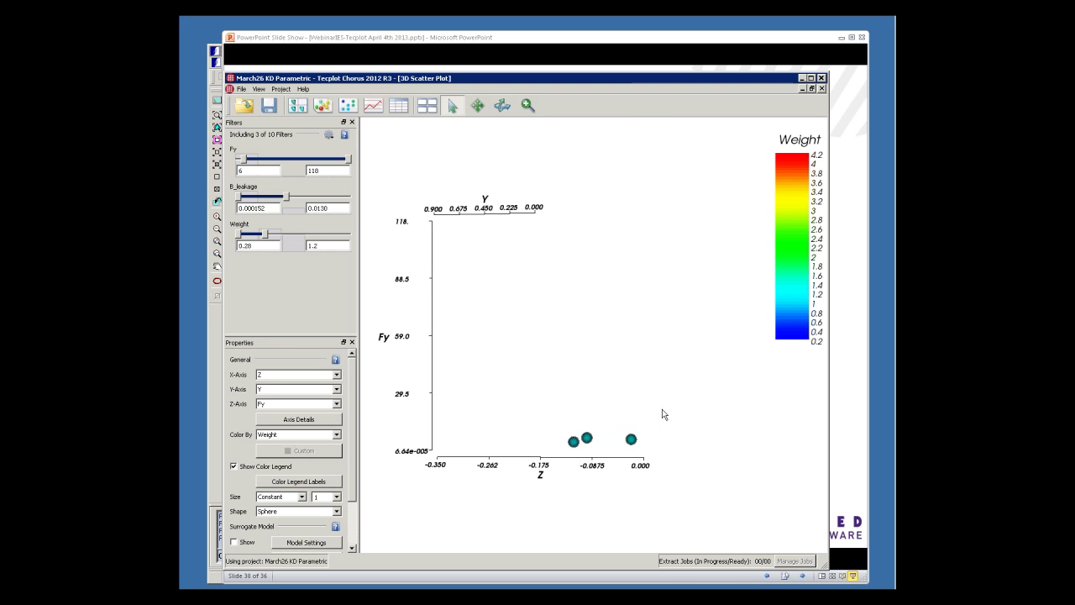
right_click(587, 439)
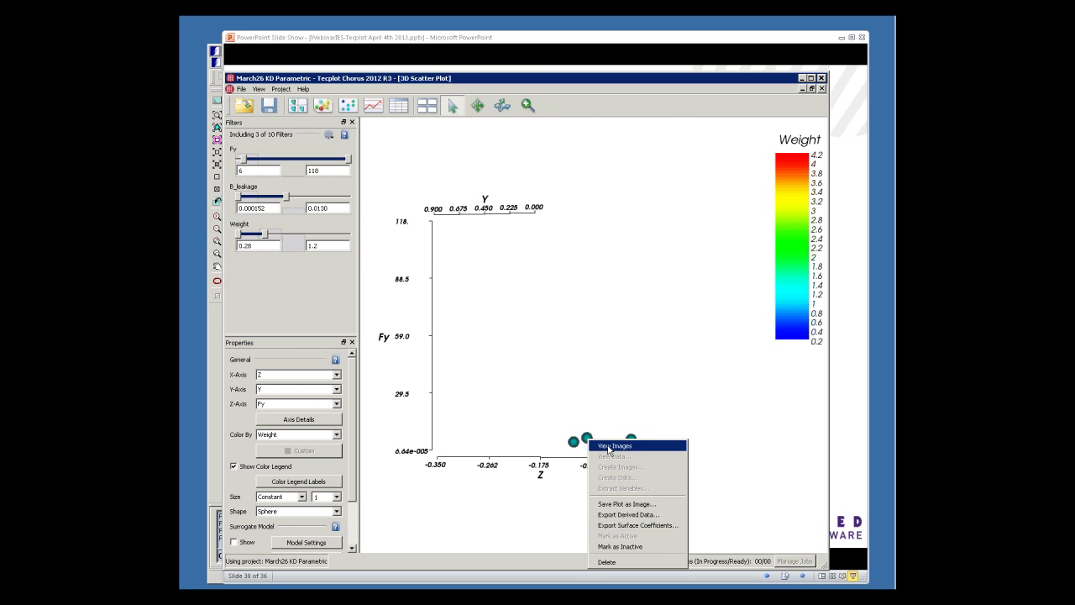
click(609, 446)
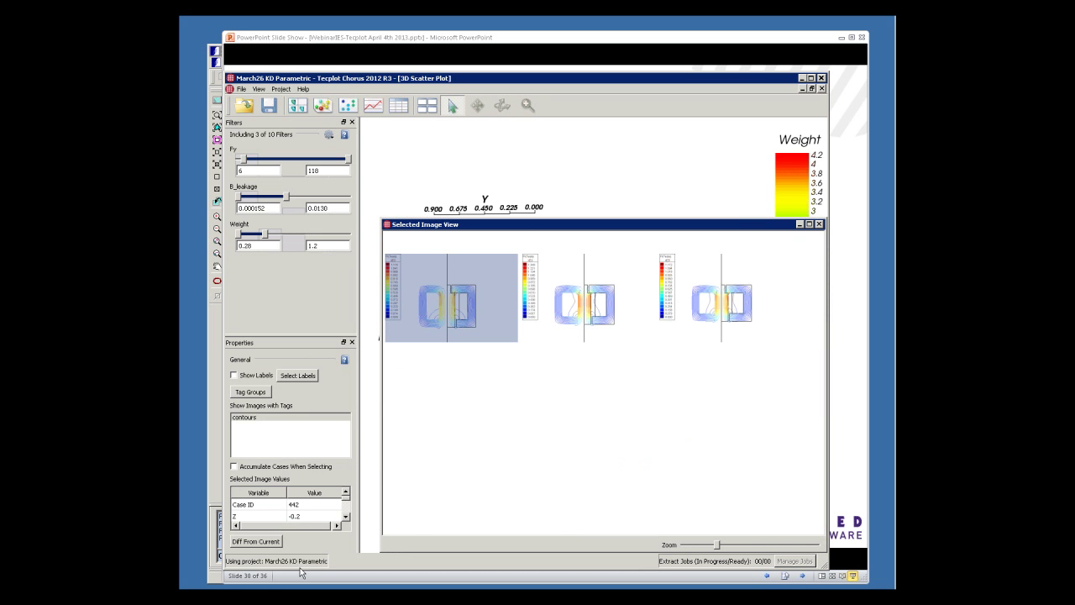
- Compare the other case images with the first one as enlarged image differences, and switch back to the PowerPoint slide show
click(269, 541)
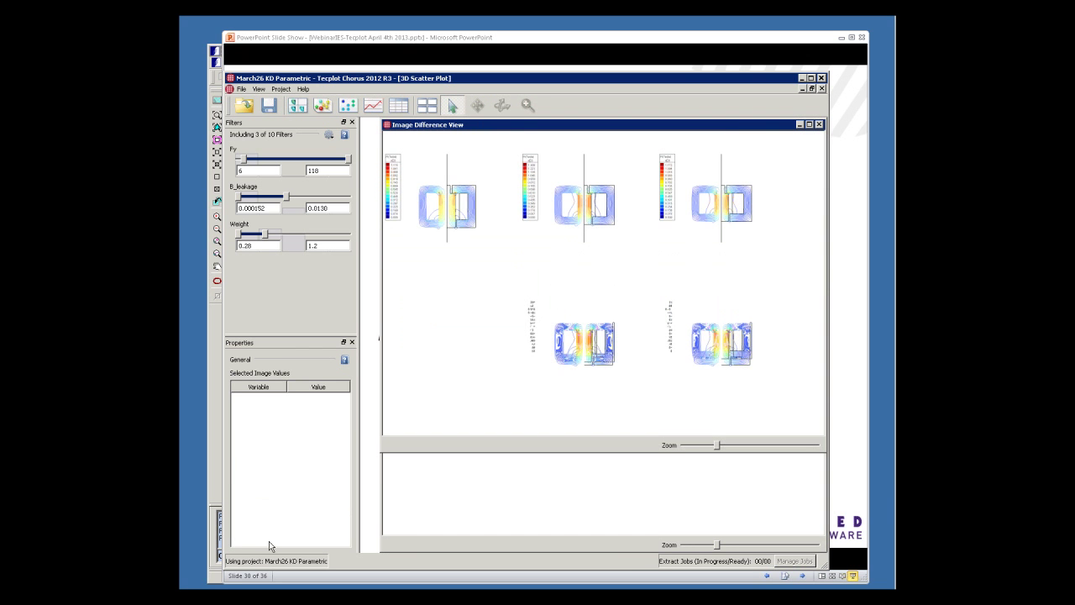
click(462, 212)
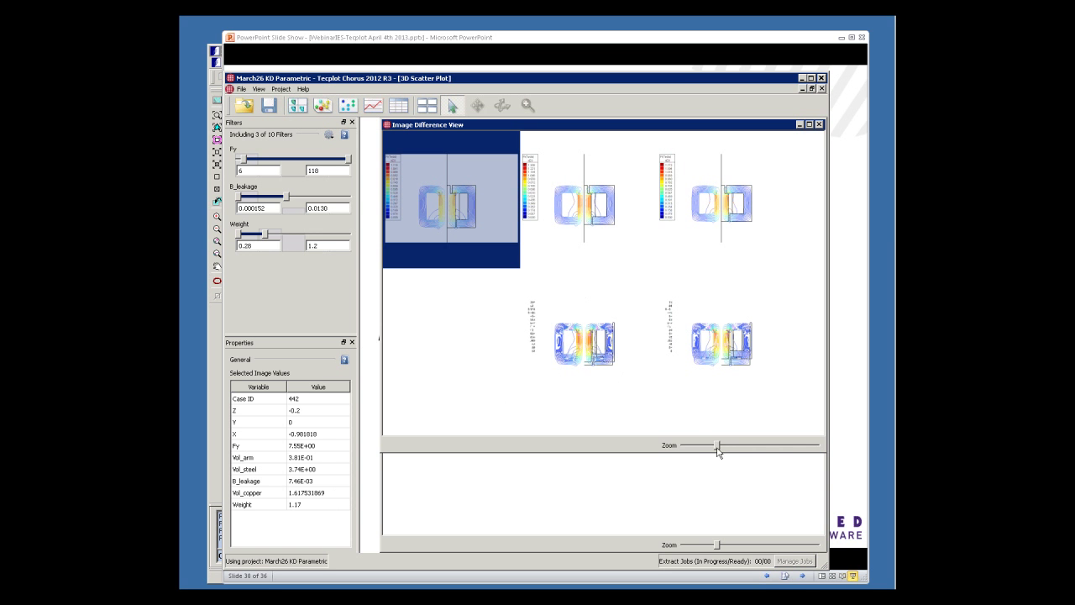
drag(717, 451, 728, 451)
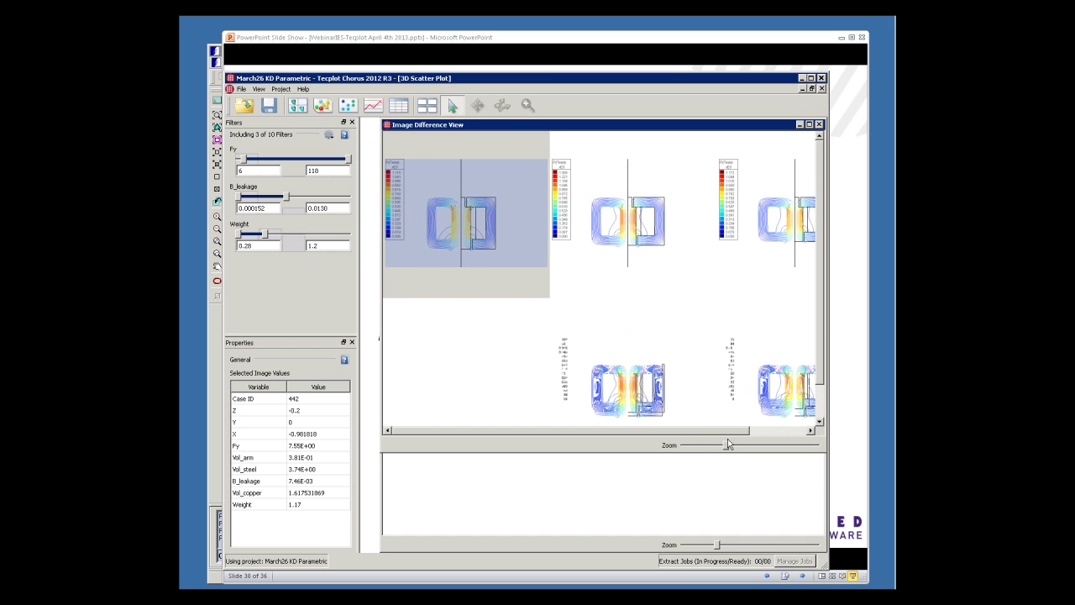
drag(819, 366, 821, 389)
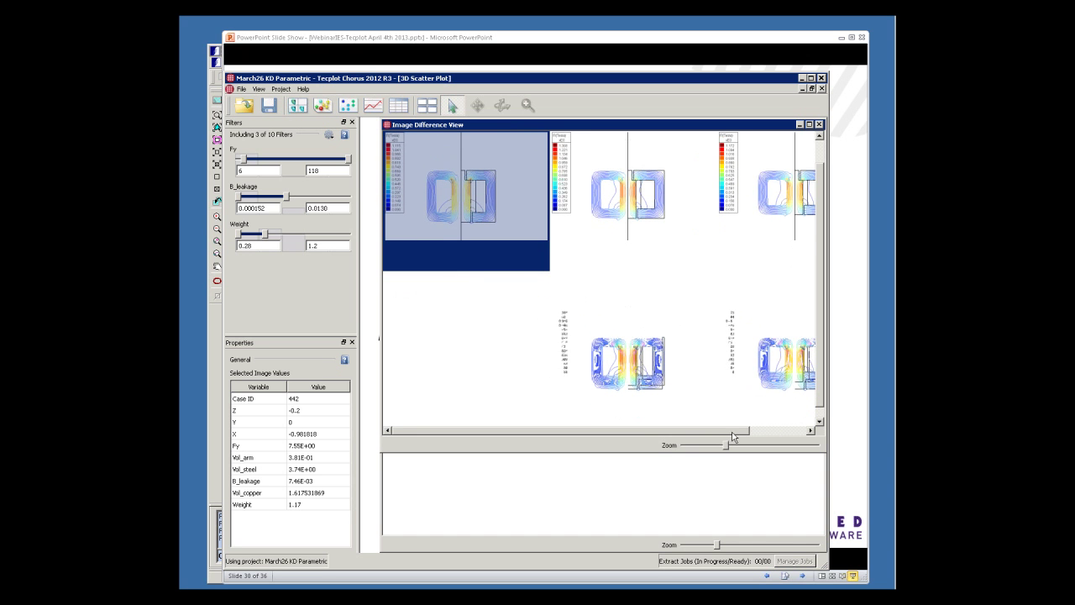
drag(735, 431, 766, 431)
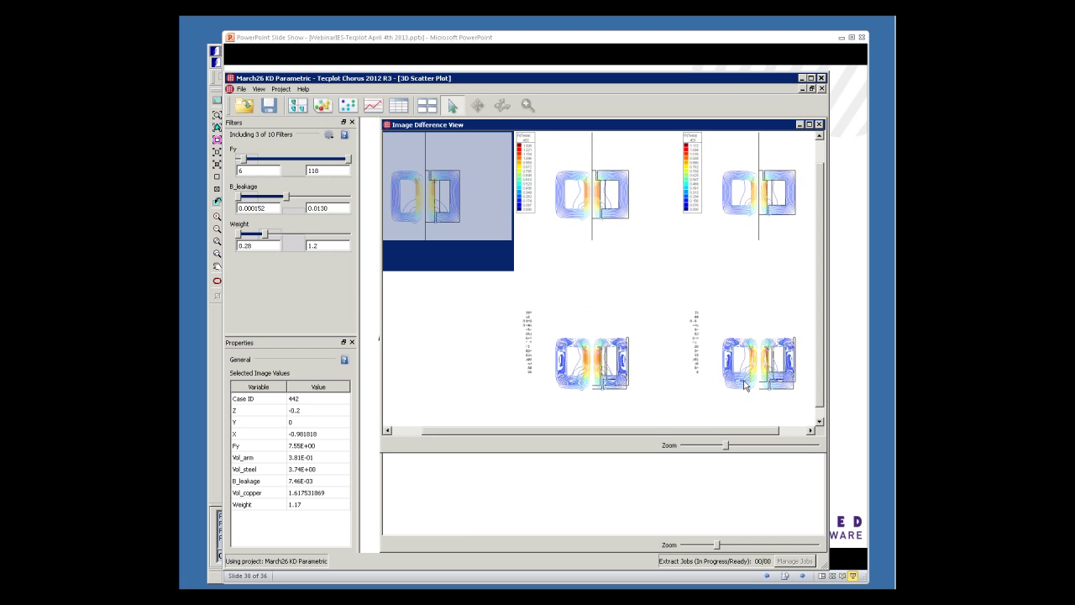
key(alt+Tab)
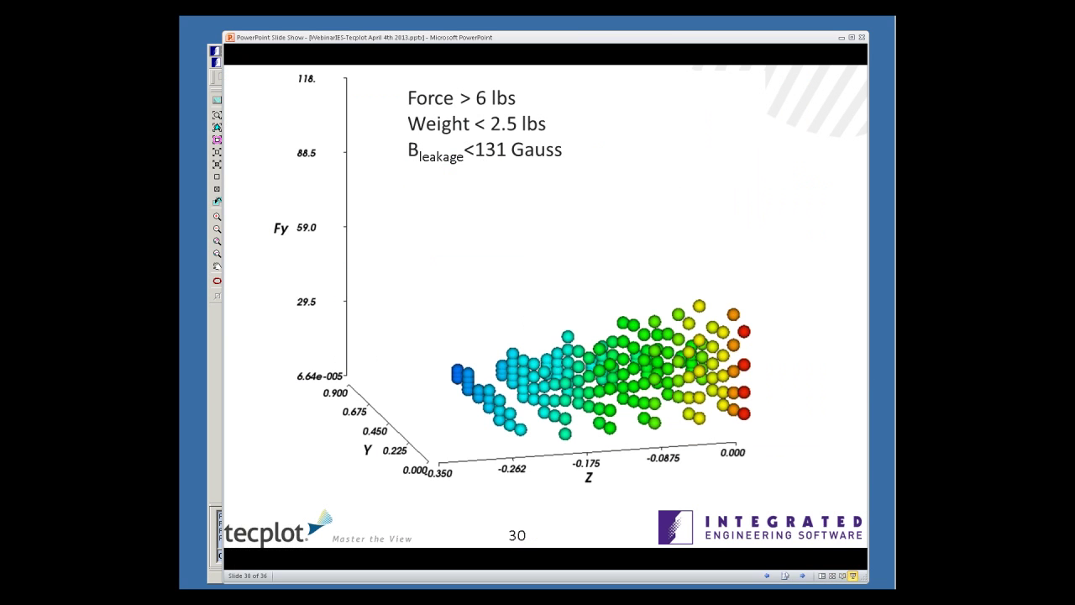
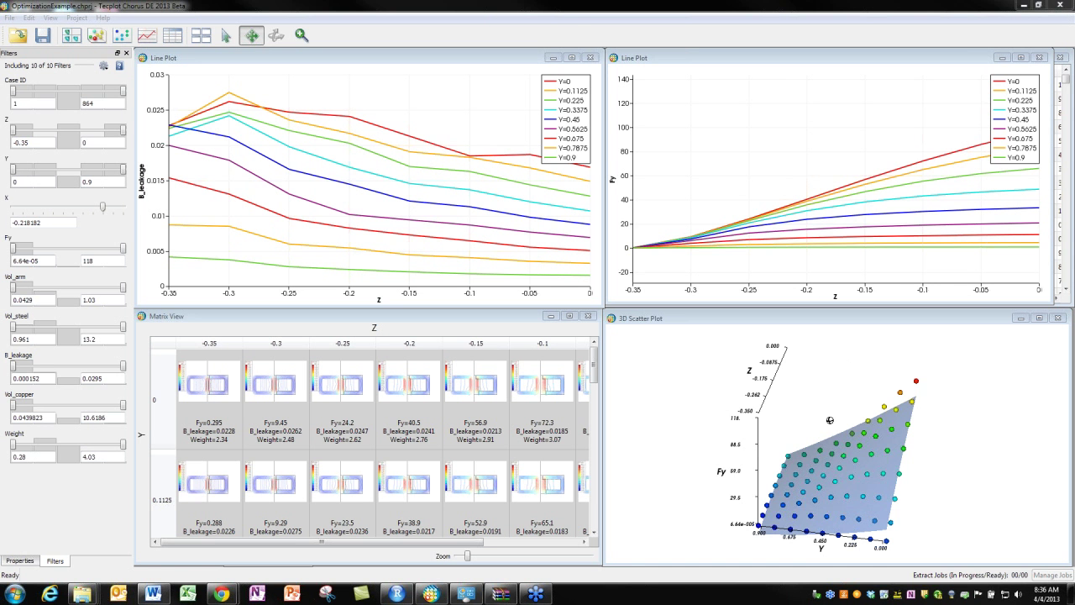
- Review the surrogate model type and variables used for the surface in the 3D scatter plot
drag(797, 502, 890, 480)
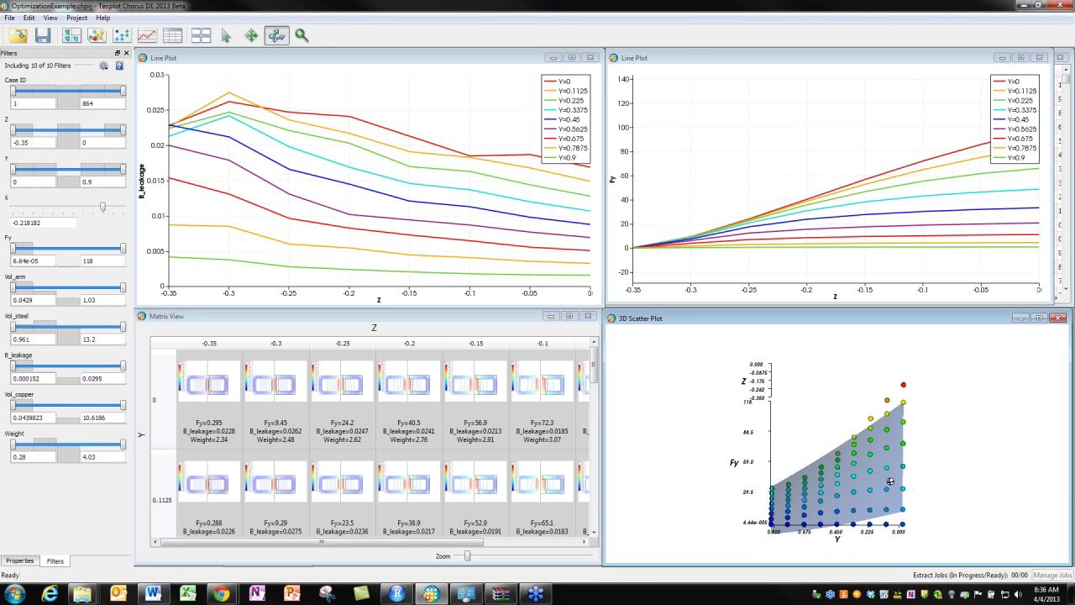
click(21, 561)
click(88, 252)
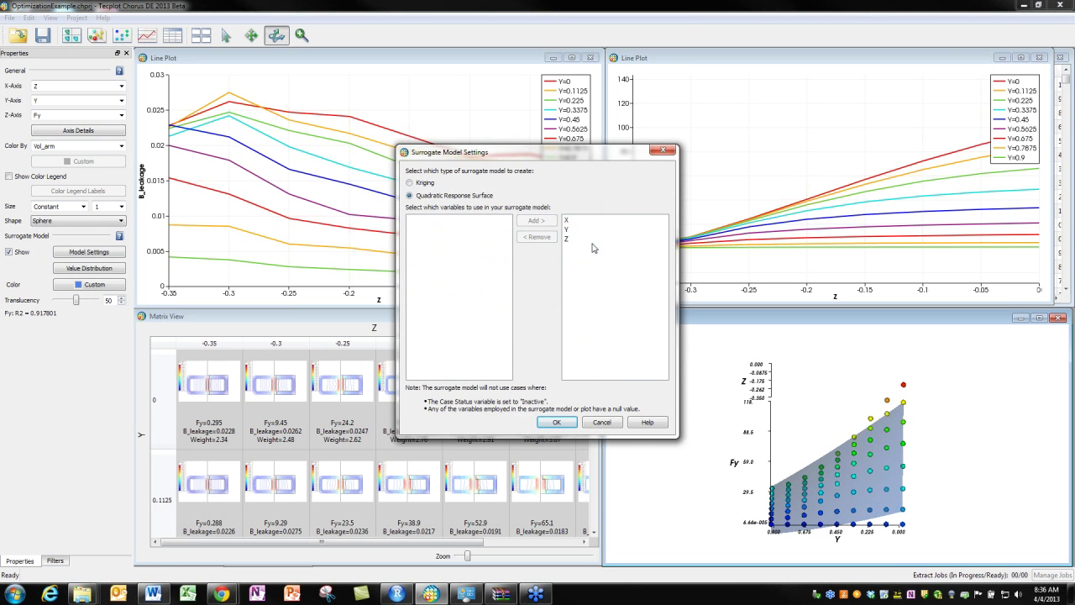
click(571, 420)
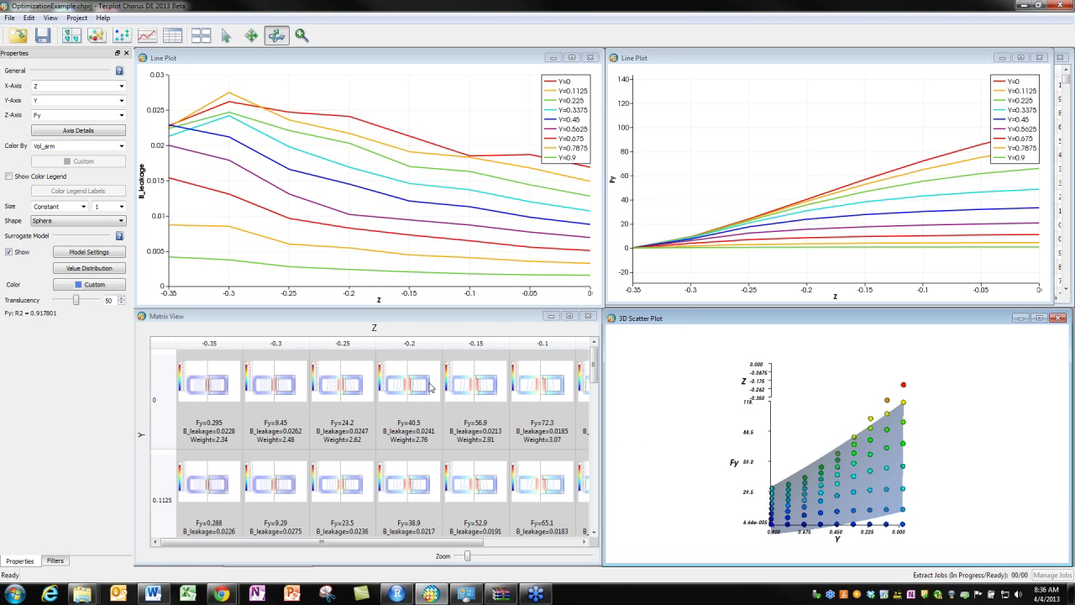
- Examine from several angles how the surrogate surface fits the points in the 3D scatter plot
click(53, 561)
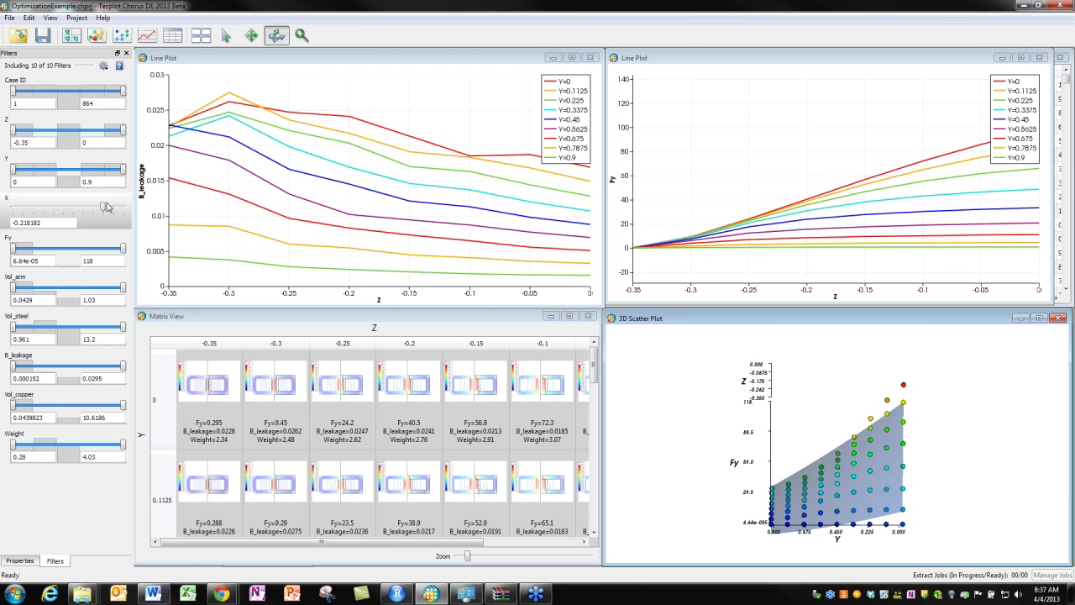
mouse_move(103, 208)
mouse_down()
mouse_move(62, 208)
mouse_move(102, 207)
mouse_up()
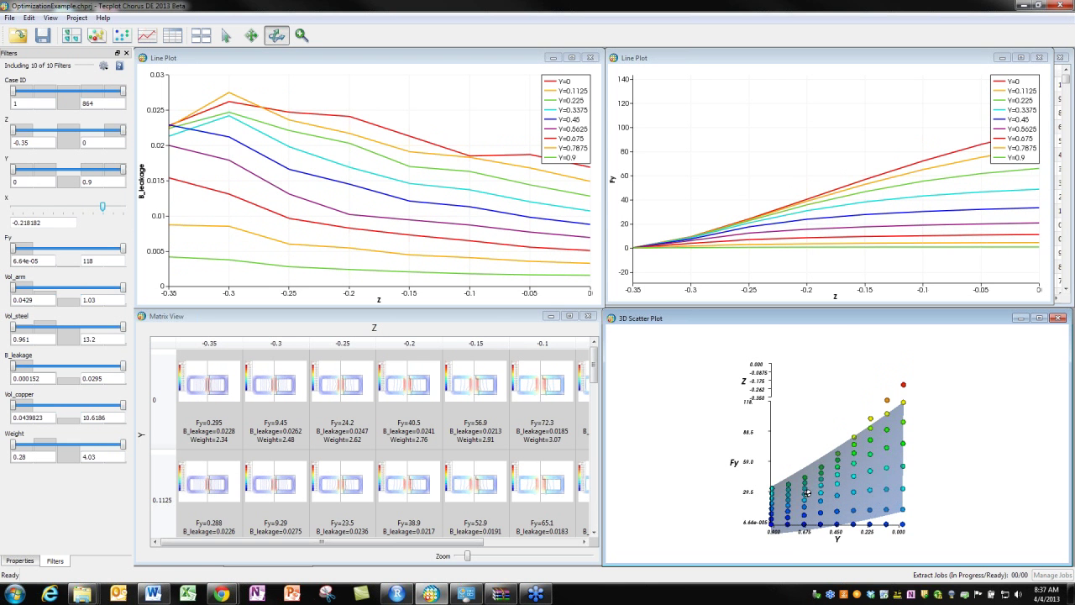
drag(872, 489, 833, 484)
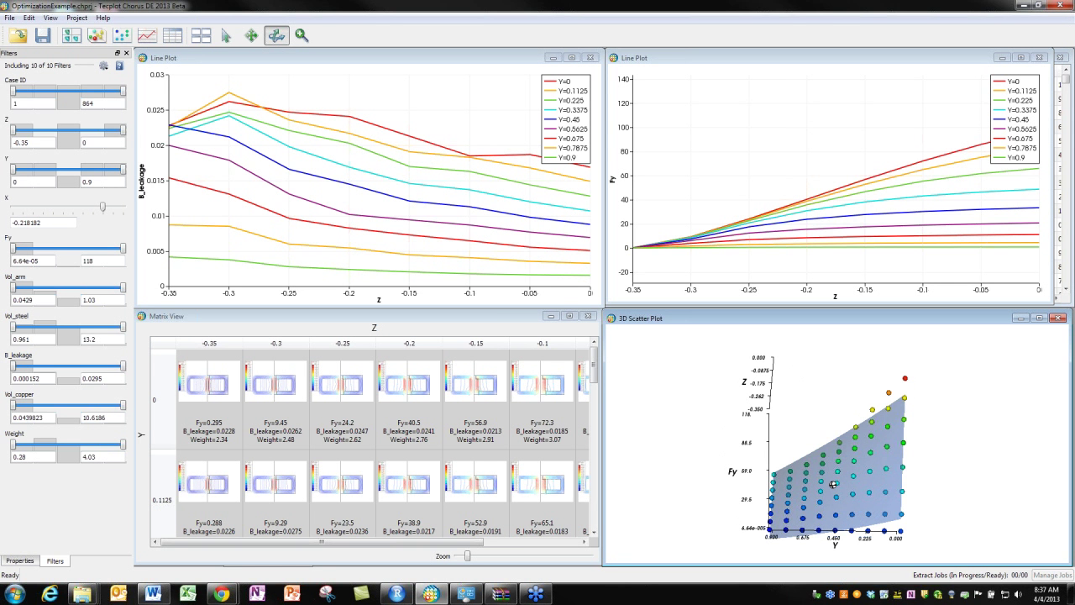
drag(878, 459, 904, 461)
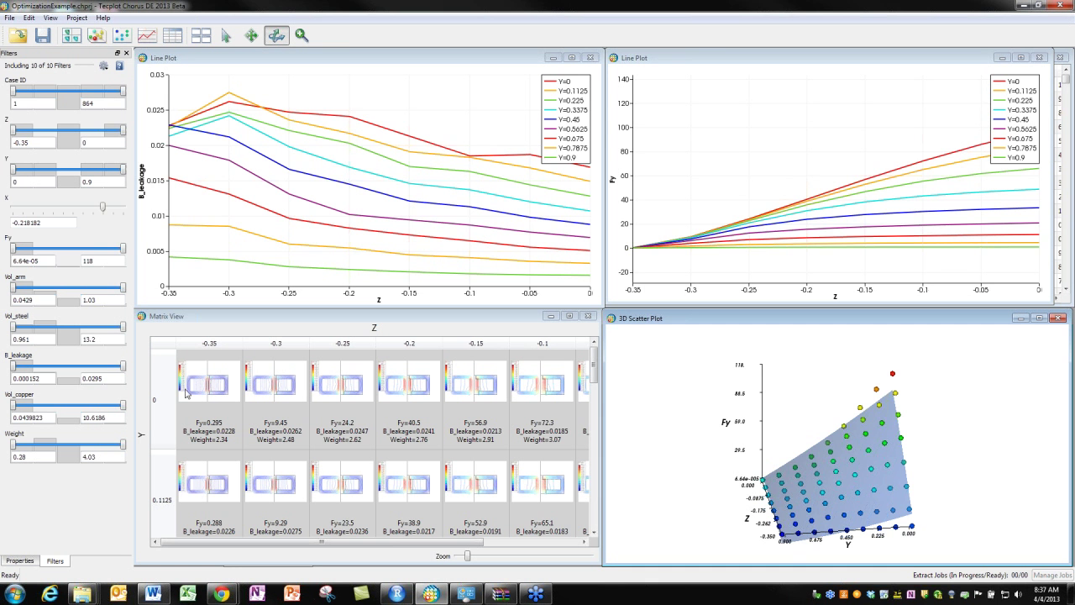
drag(108, 207, 126, 222)
- Select the Y=0.1125 points at Z=-0.3 and Z=-0.15 in the B_leakage line plot and view their images in the Matrix View
click(225, 35)
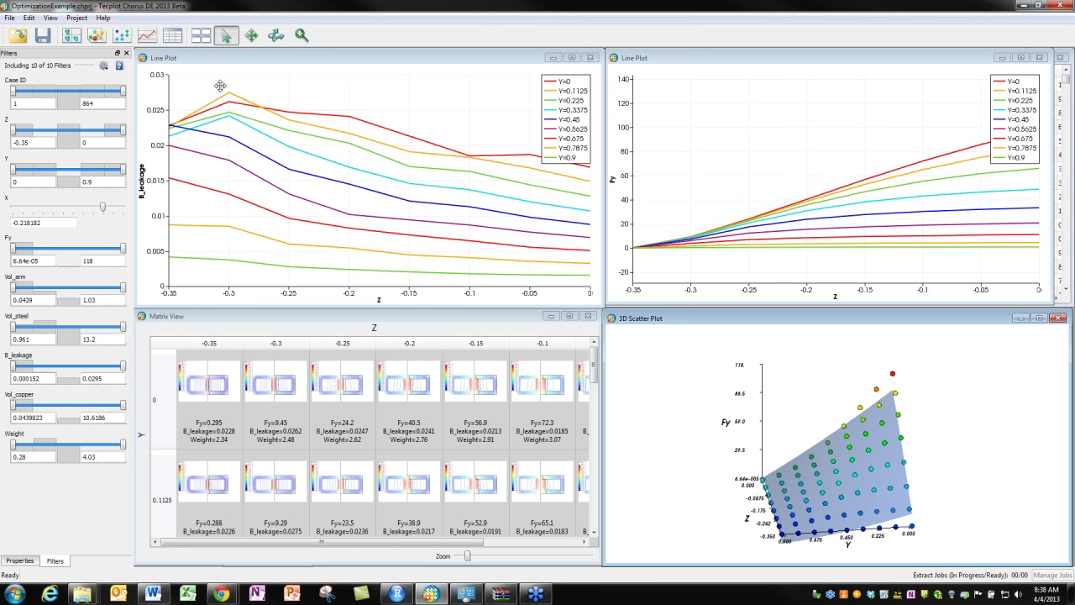
click(219, 86)
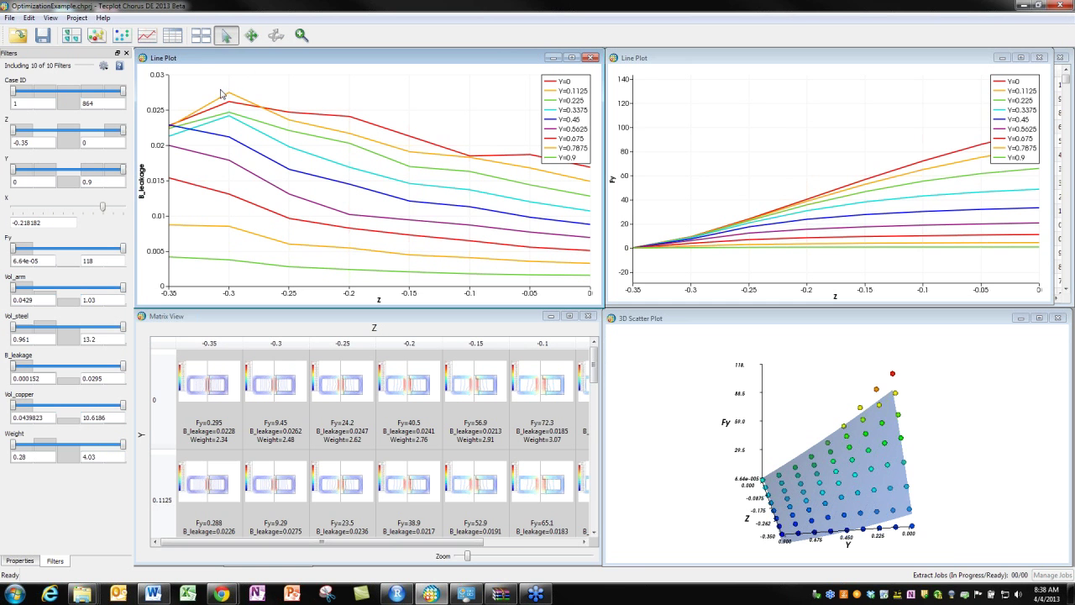
click(229, 93)
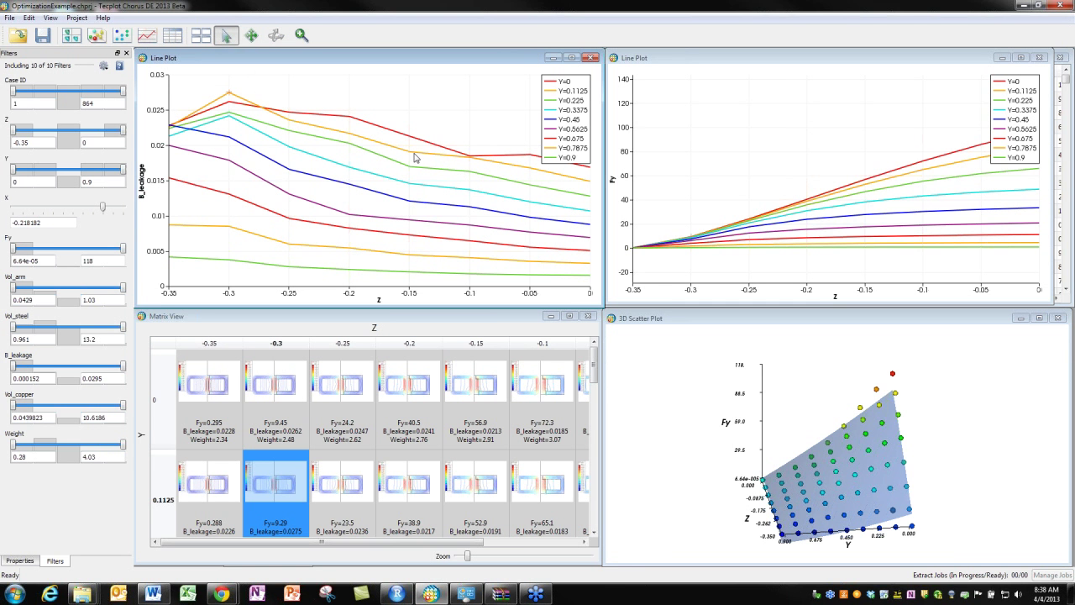
mouse_move(411, 158)
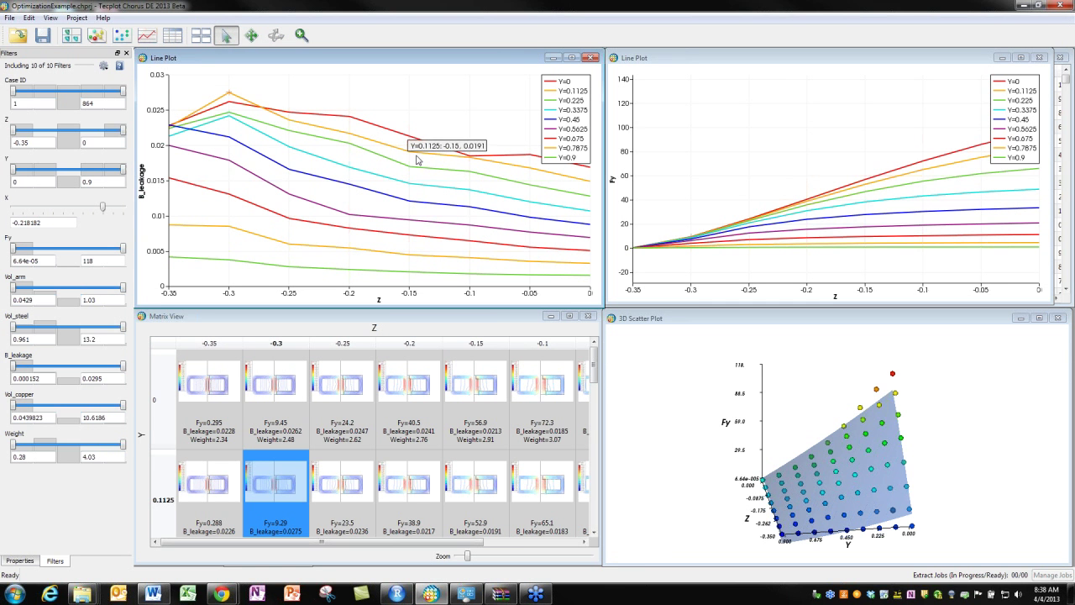
drag(401, 144, 417, 160)
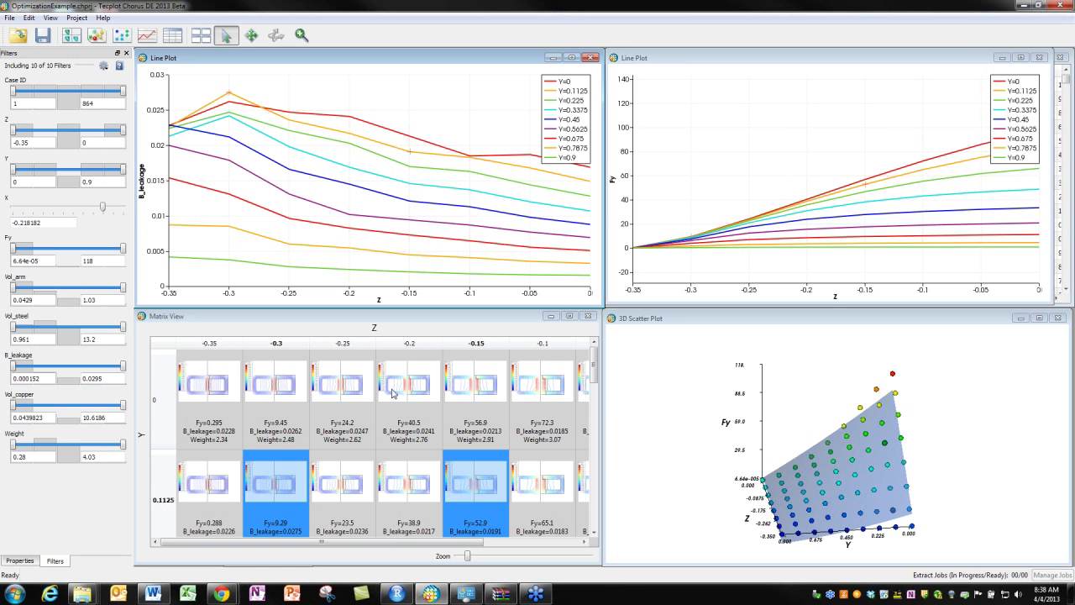
drag(595, 369, 597, 379)
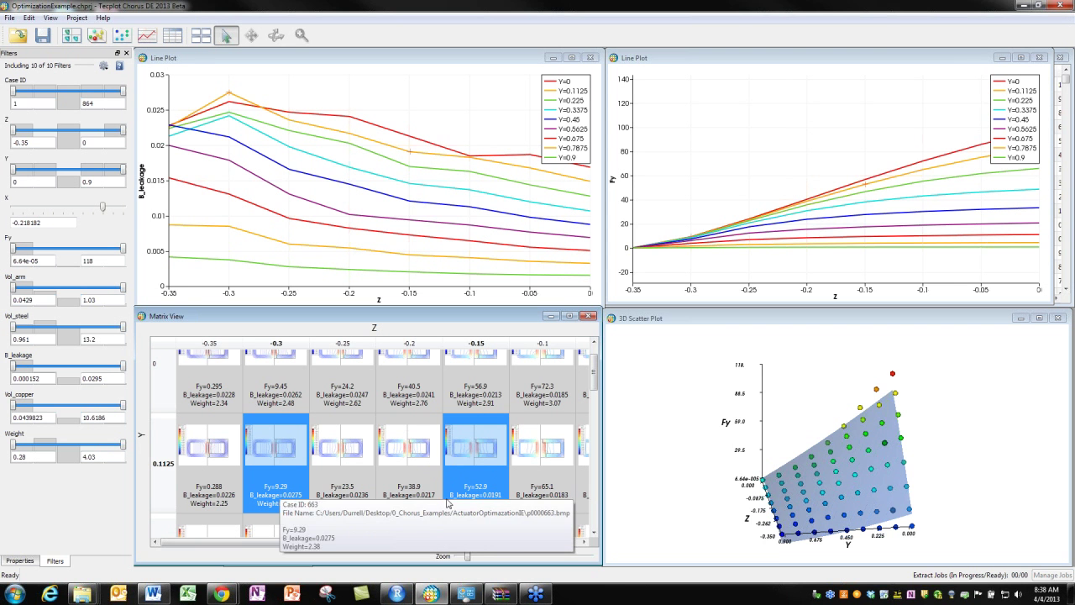
- Open the images of the two selected cases together in a Selected Image View and enlarge them for side-by-side comparison
mouse_move(485, 497)
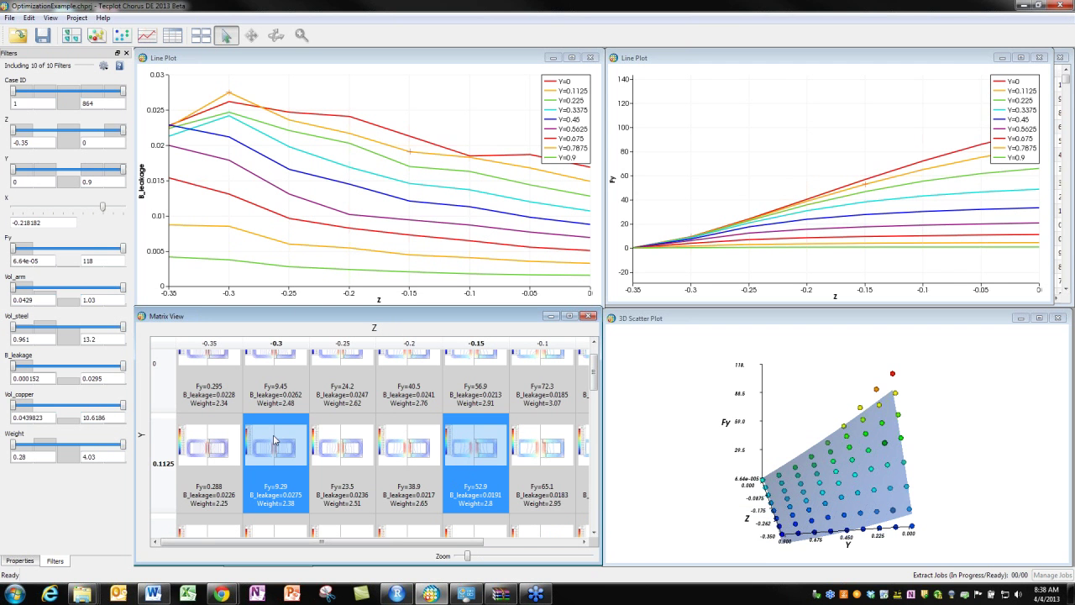
right_click(274, 440)
click(308, 445)
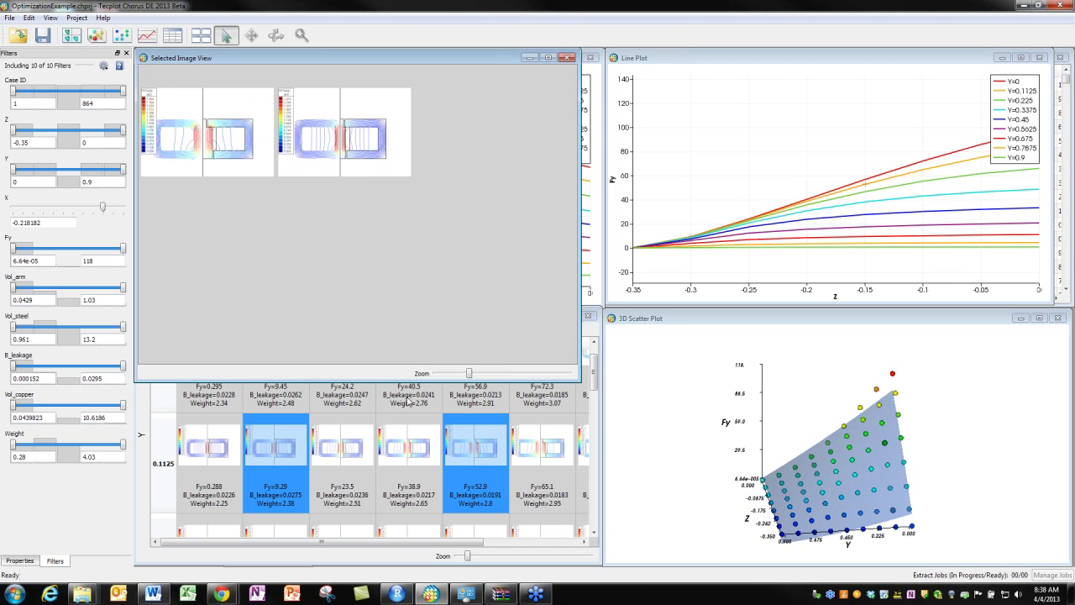
drag(471, 376, 492, 377)
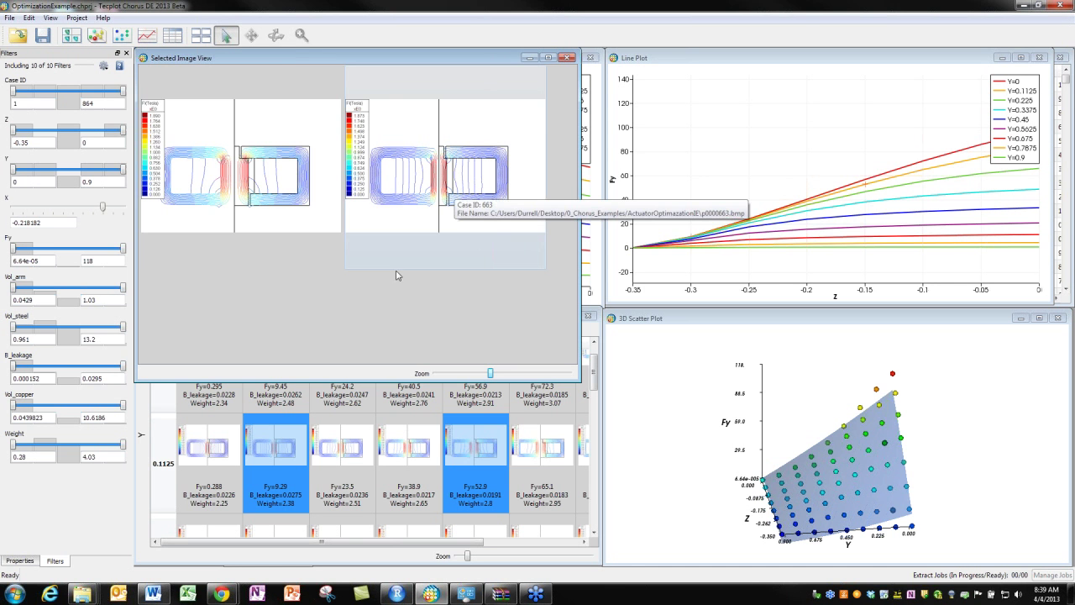
- Create an image difference view using the Z=-0.15 case as the reference, and enlarge its window to fit all images
click(283, 204)
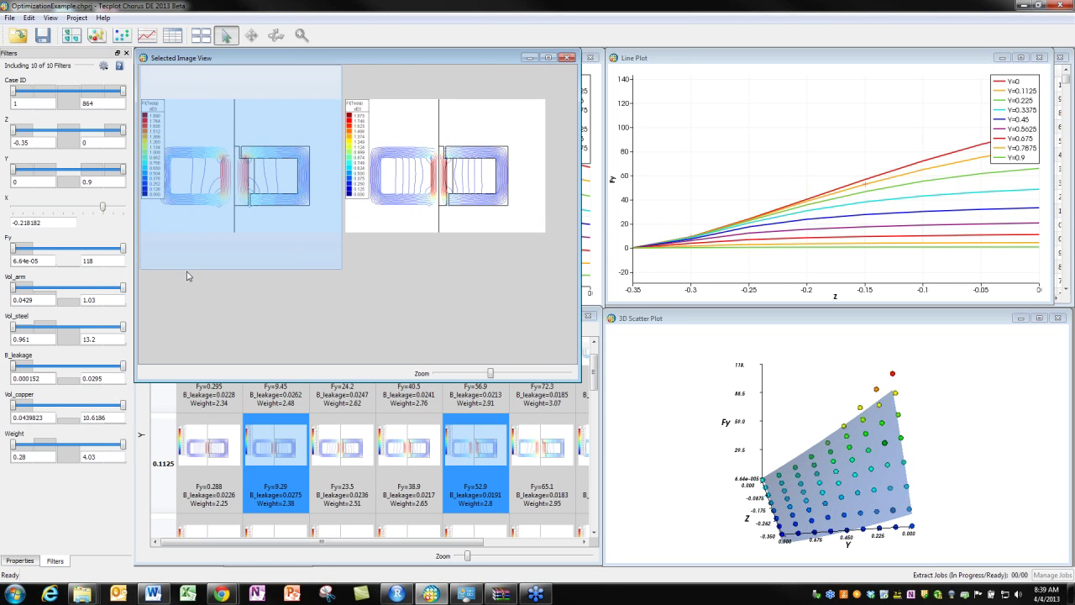
click(28, 560)
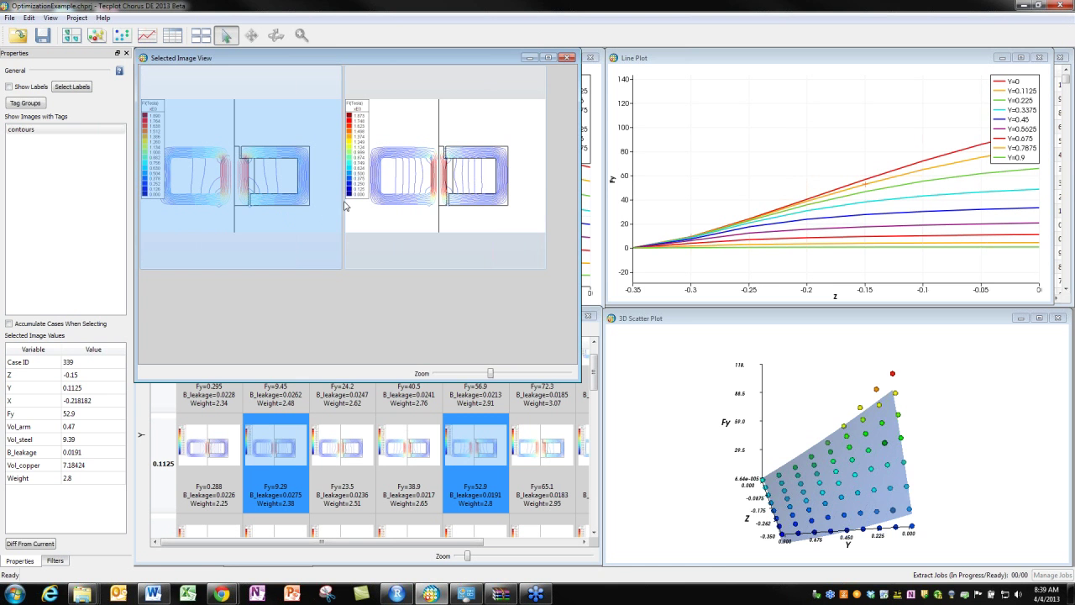
click(24, 545)
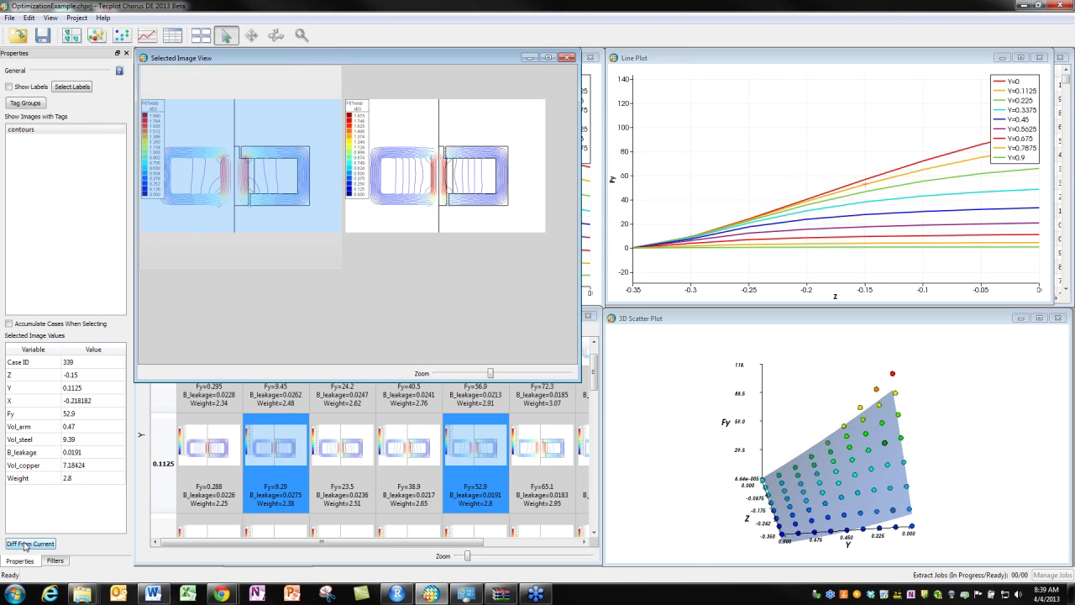
drag(781, 249, 549, 105)
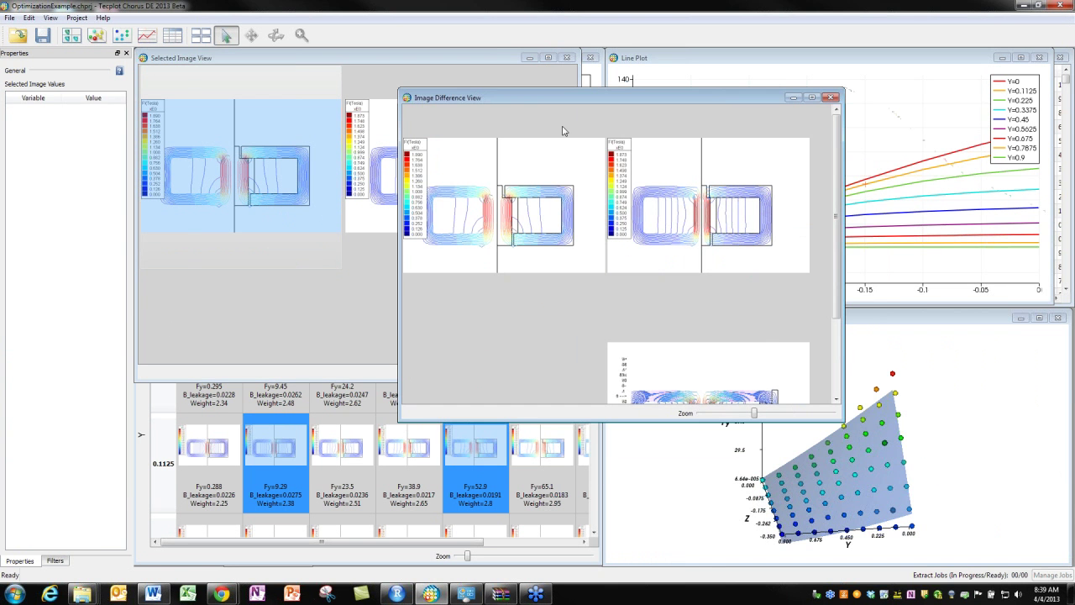
drag(838, 417, 909, 564)
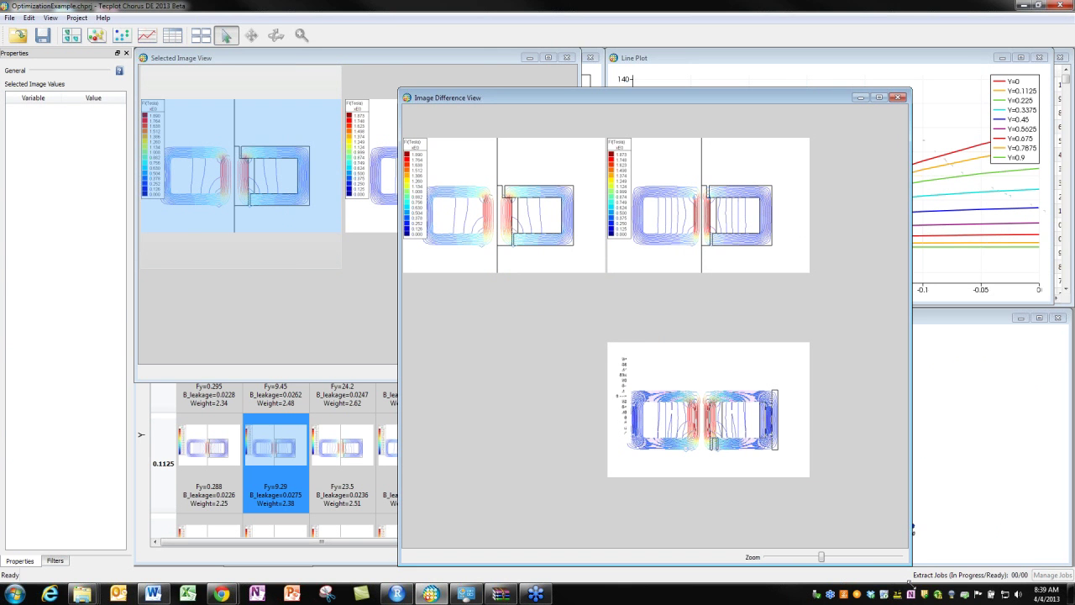
- Maximize the Matrix View with the filters shown beside it, and enlarge the case images
click(318, 380)
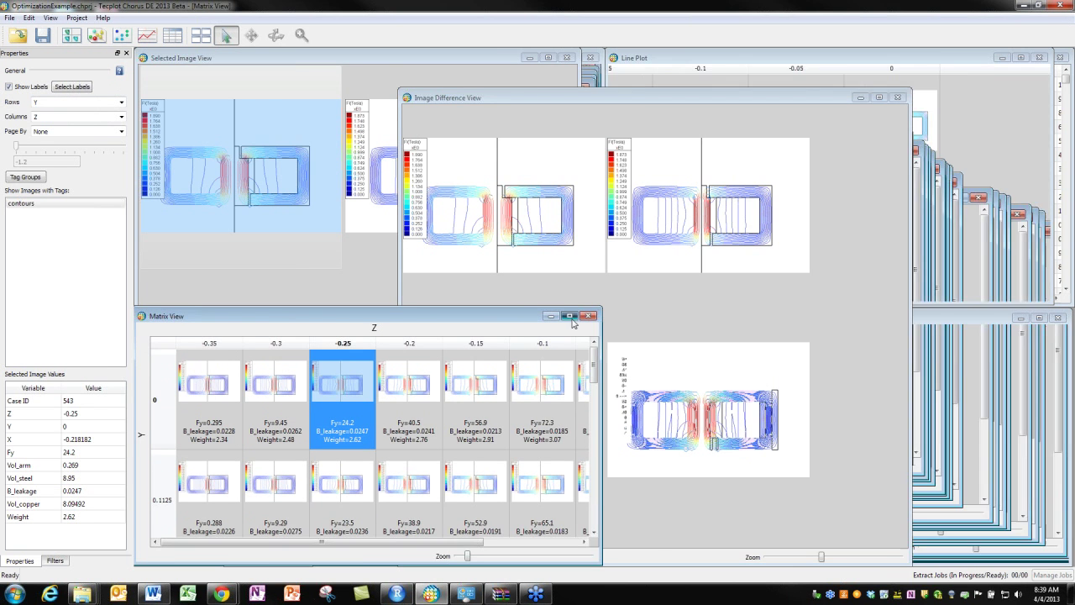
click(569, 316)
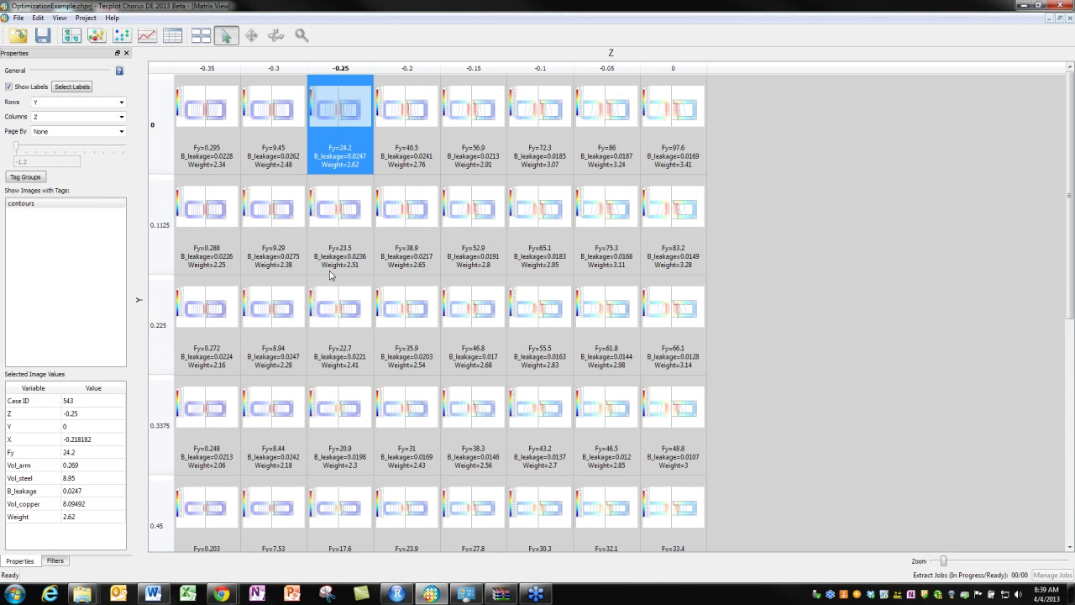
click(55, 561)
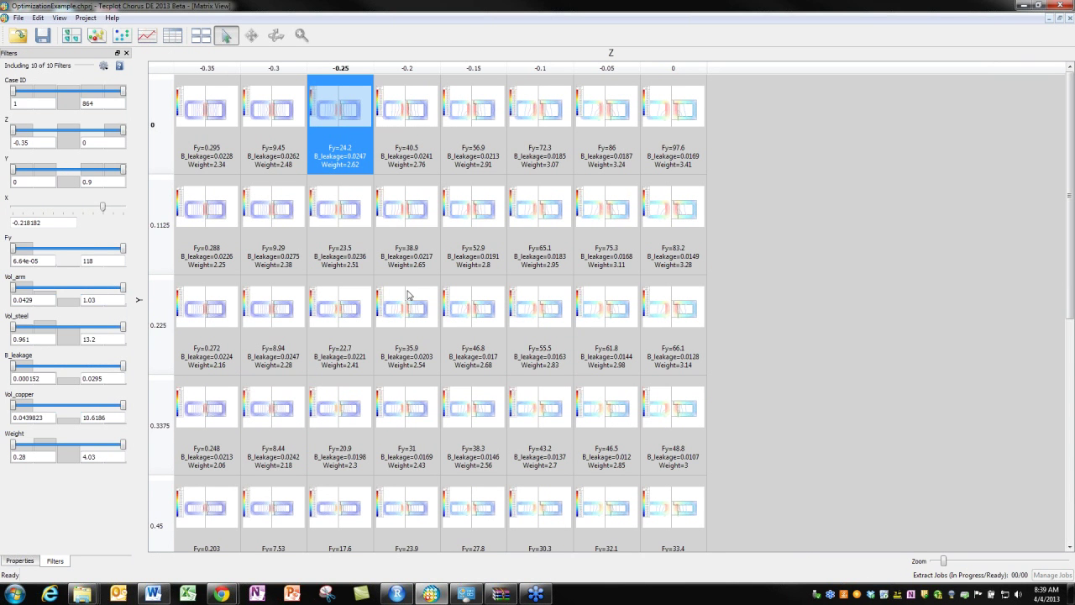
drag(944, 561, 955, 561)
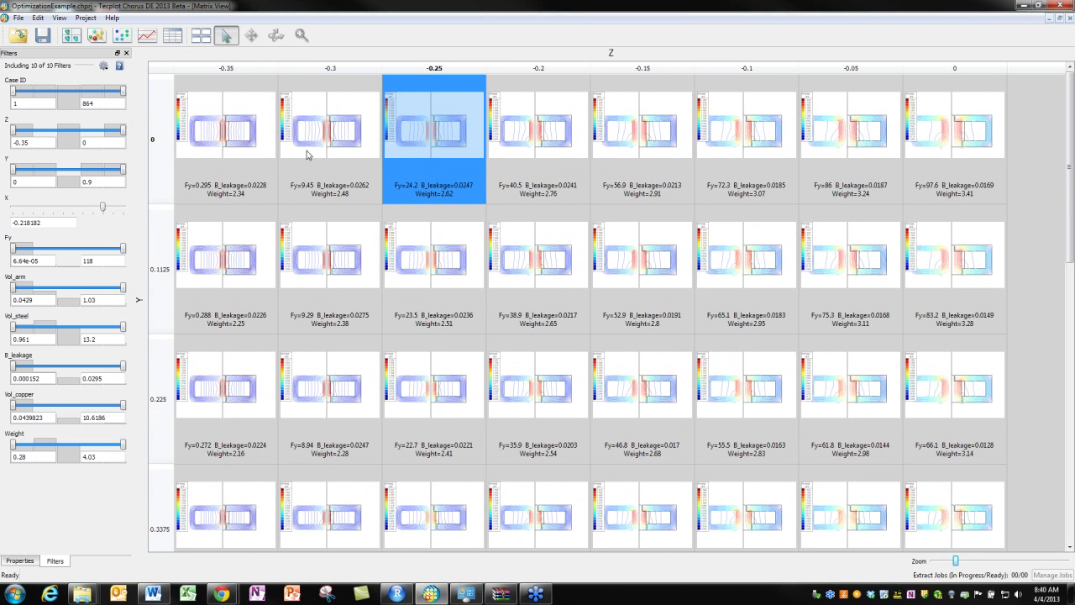
- Filter the Matrix View to the cases at X=-0.654545 and select the case at Z=-0.35, Y=0
click(535, 194)
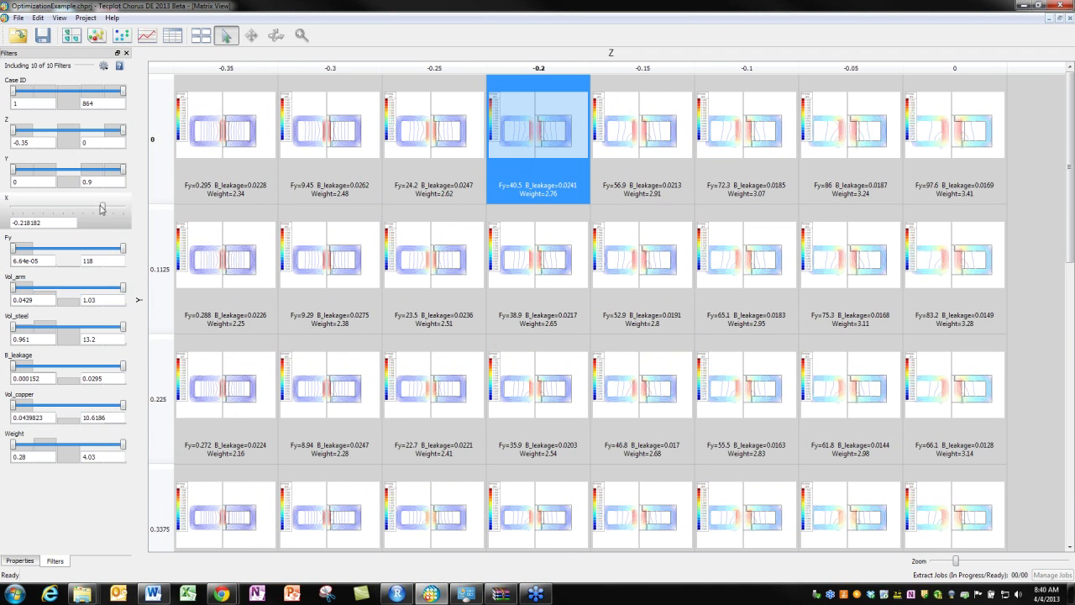
drag(103, 207, 62, 217)
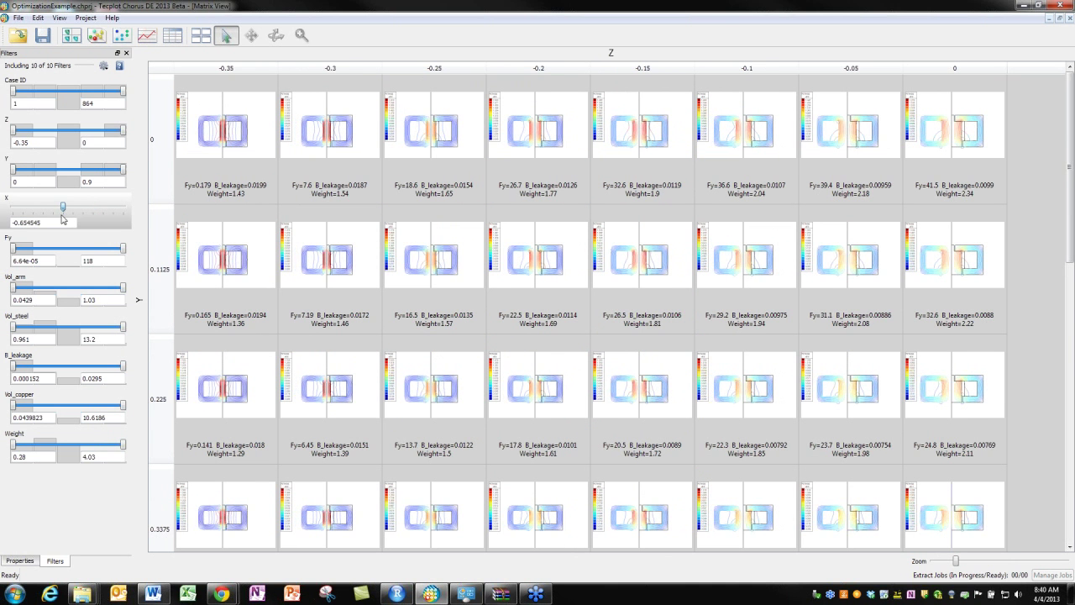
click(213, 190)
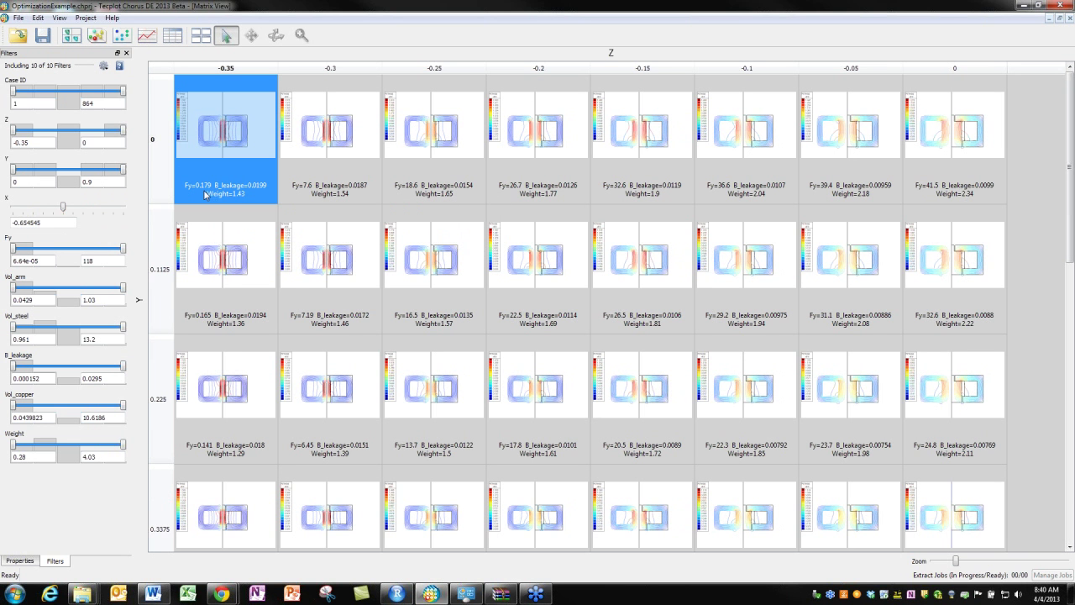
- Examine the force, leakage and weight of the cases across the matrix, including all variable values of the selected case
mouse_move(212, 195)
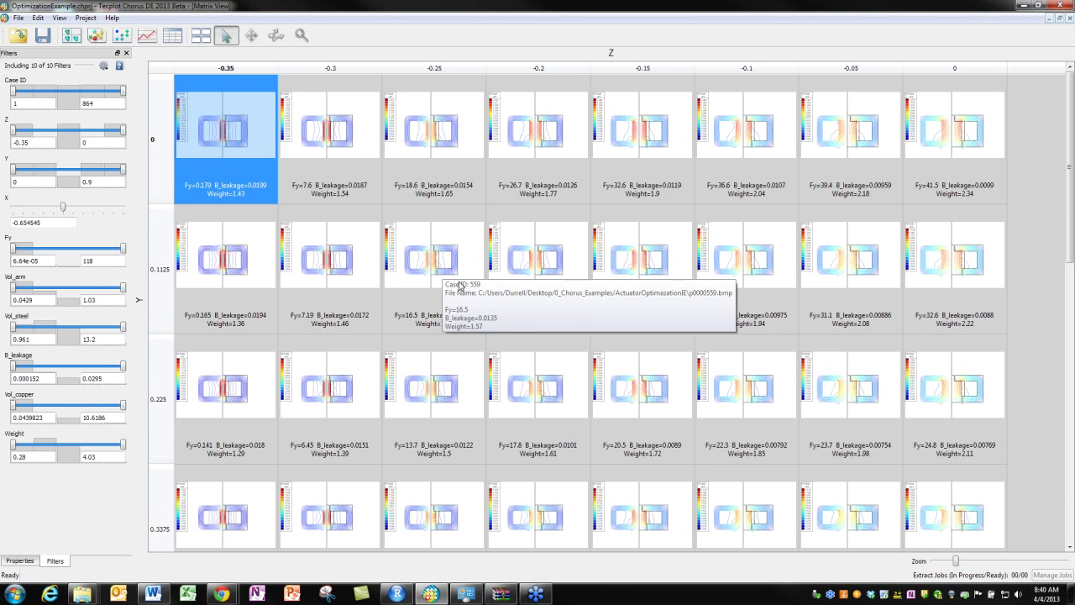
mouse_move(641, 445)
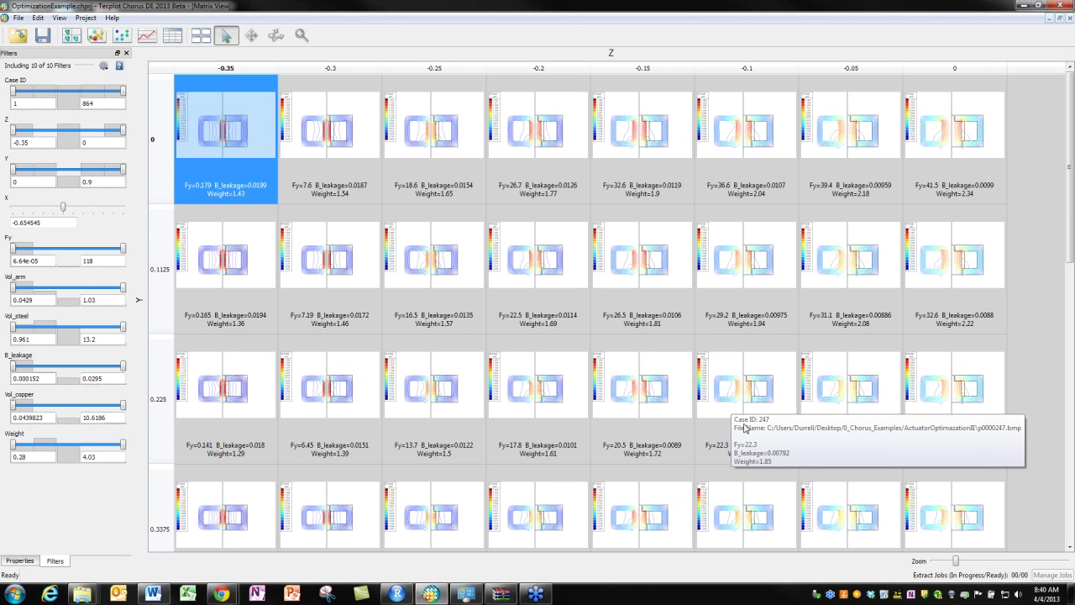
mouse_move(755, 446)
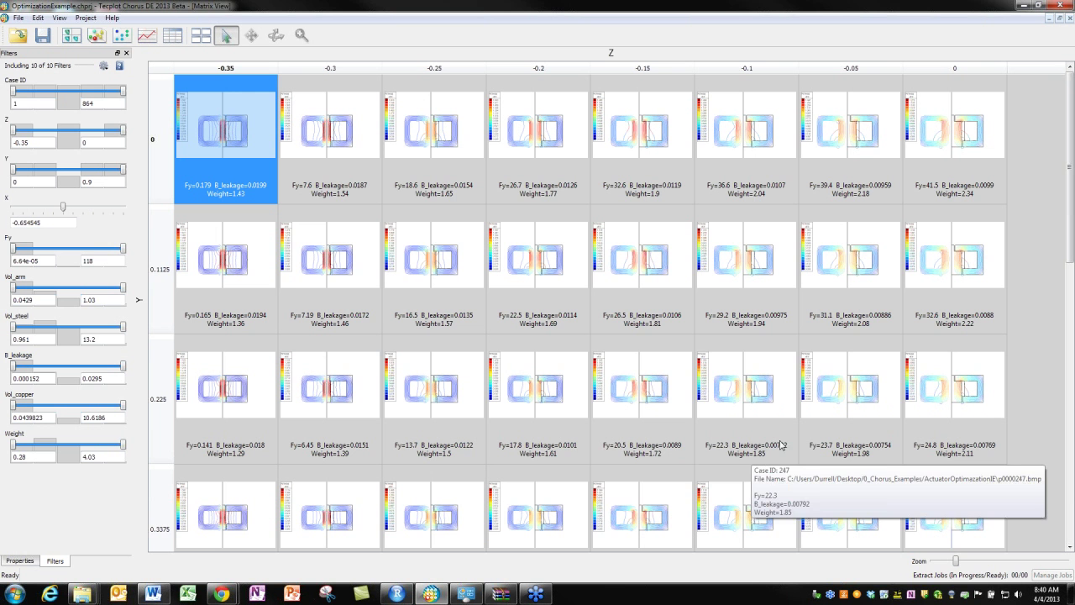
mouse_move(660, 321)
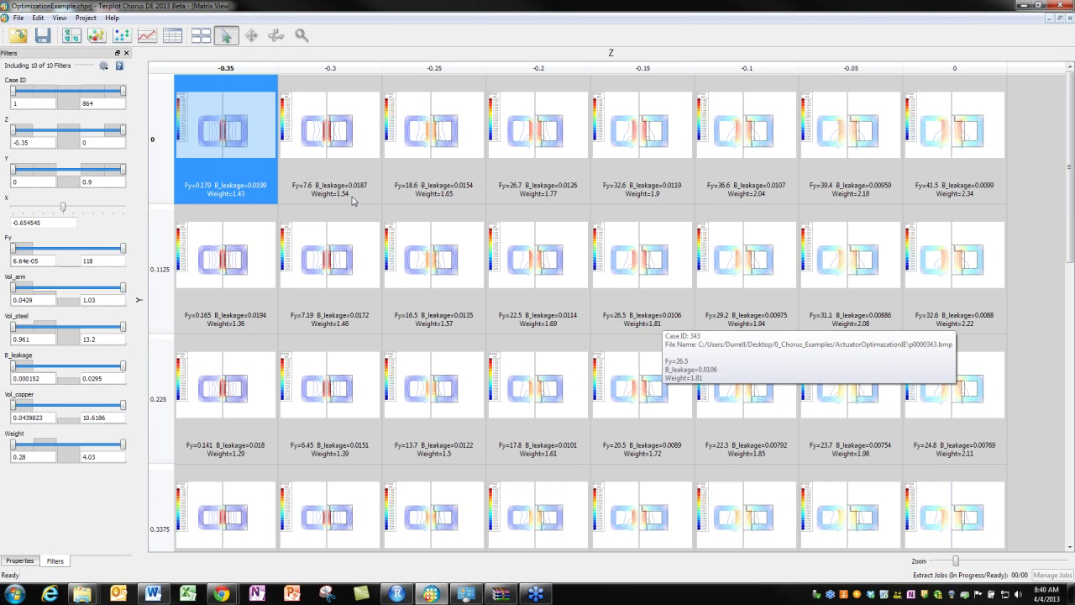
mouse_move(851, 309)
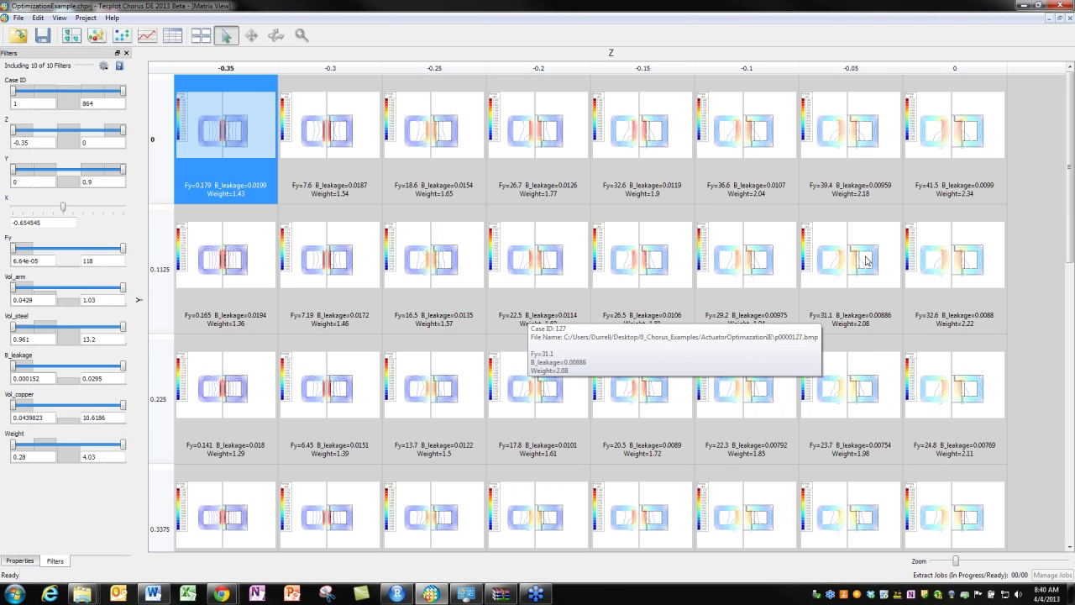
mouse_move(227, 128)
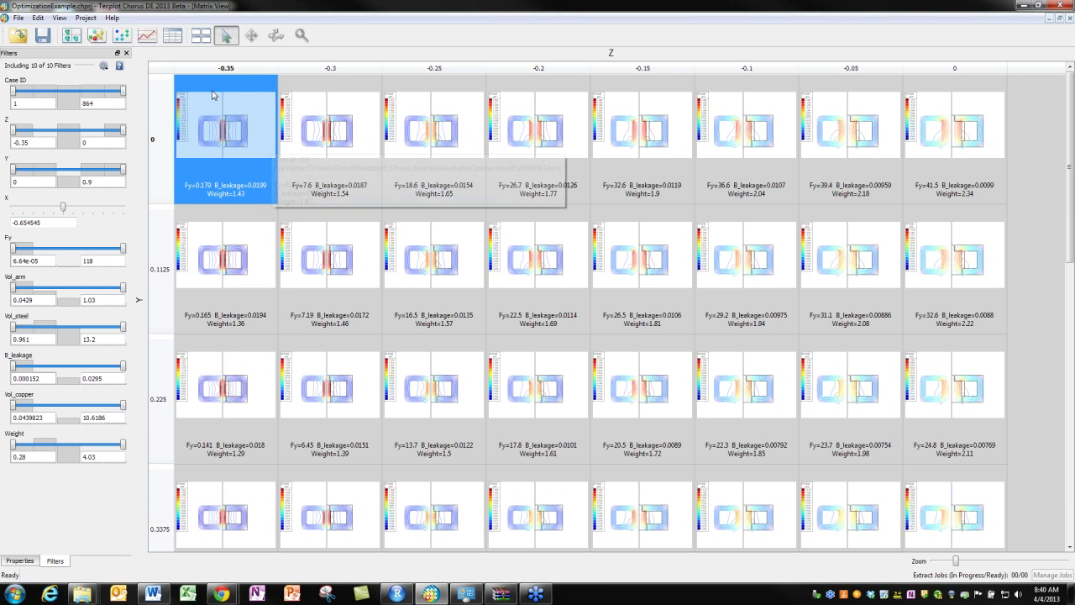
mouse_move(888, 288)
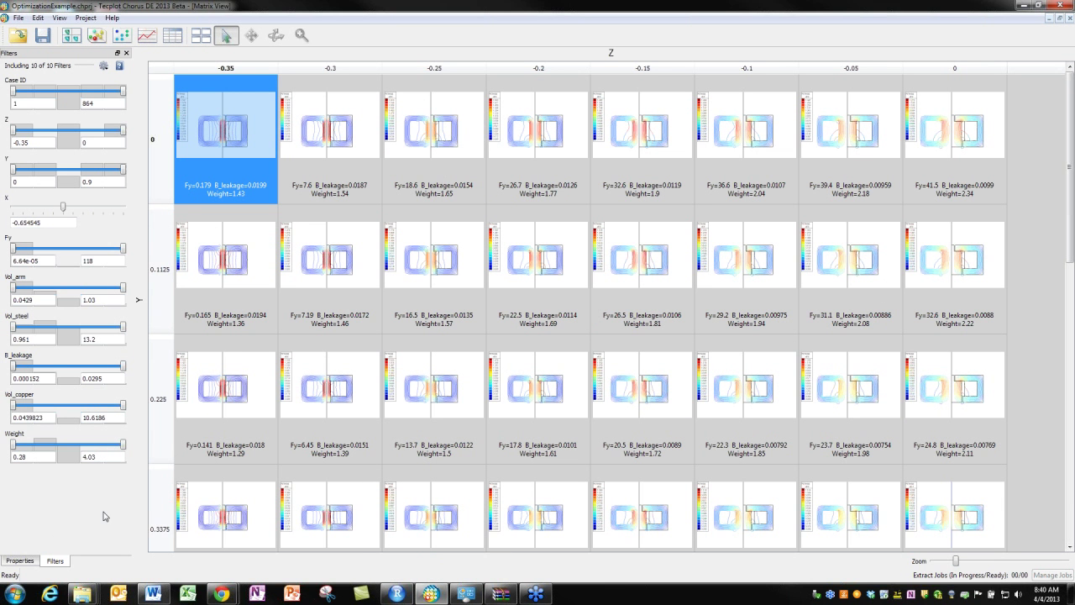
click(31, 561)
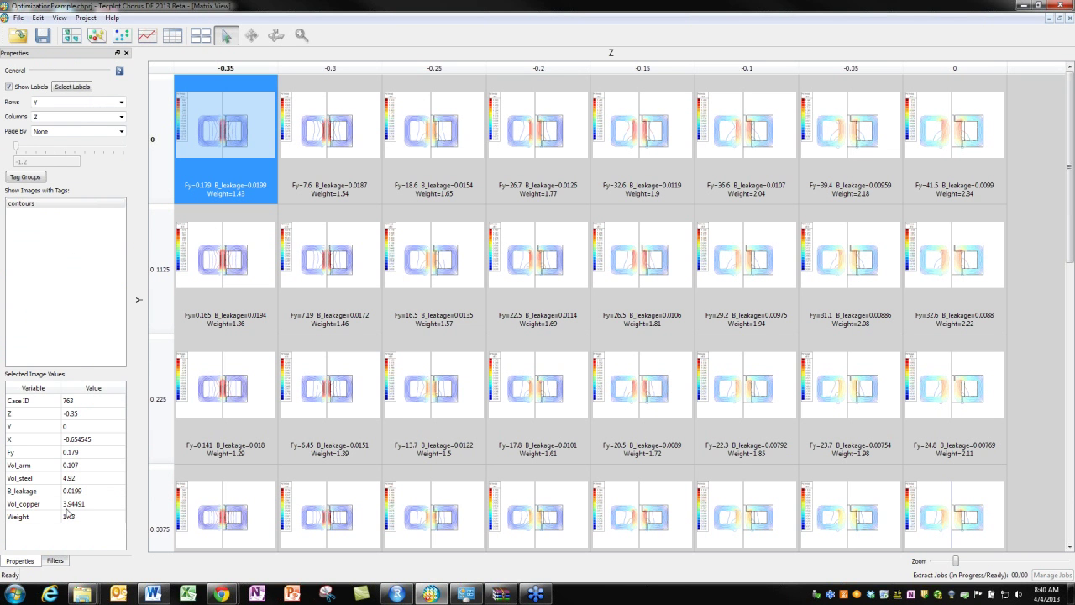
click(59, 561)
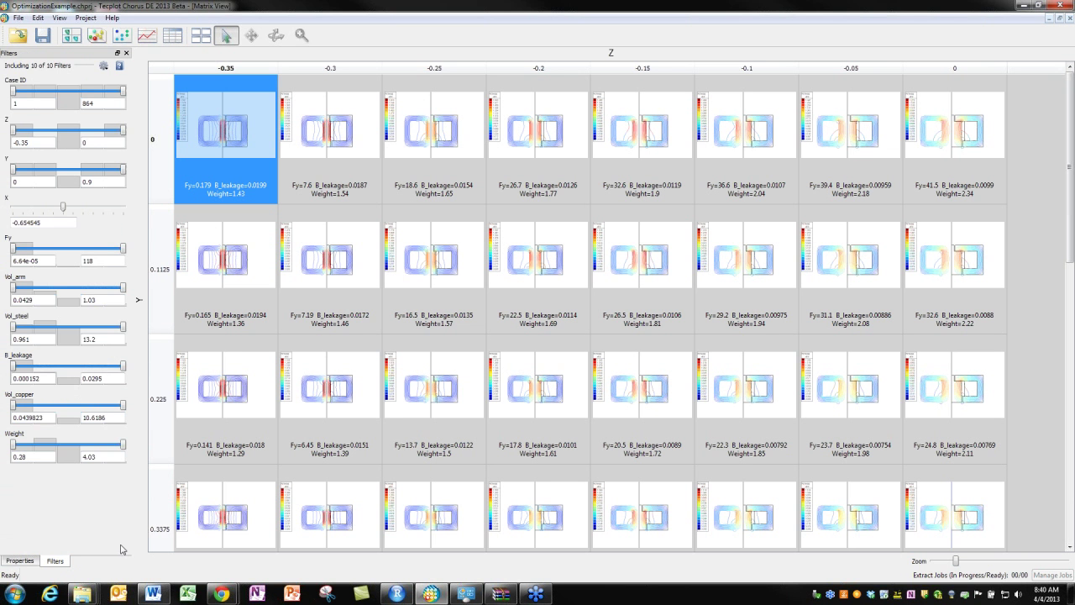
- Maximize the 3D scatter plot and change the X filter to a range filter spanning -1.2 to 0
click(201, 35)
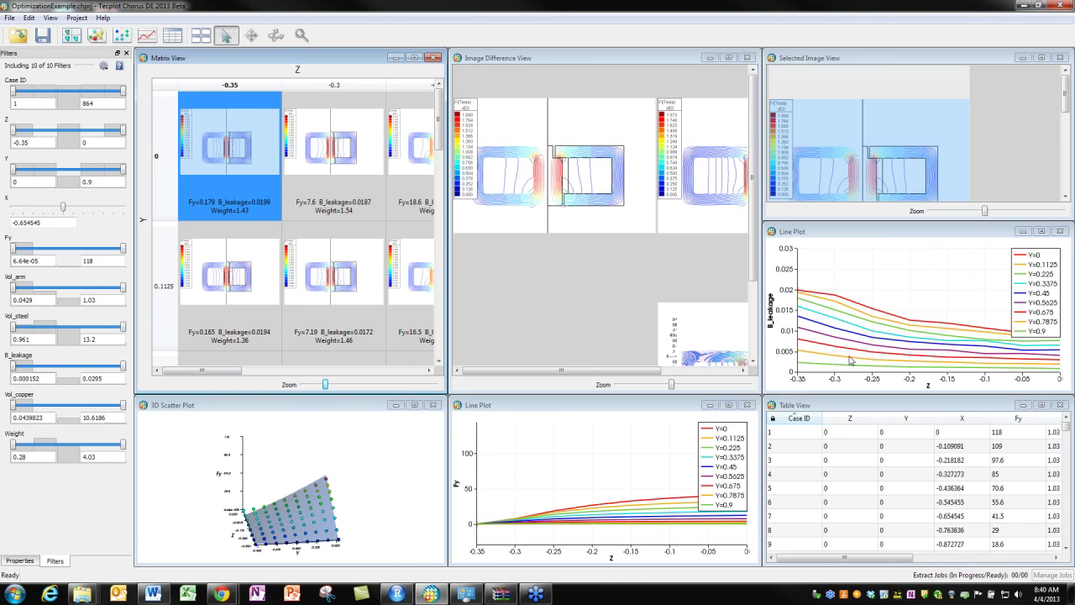
click(414, 405)
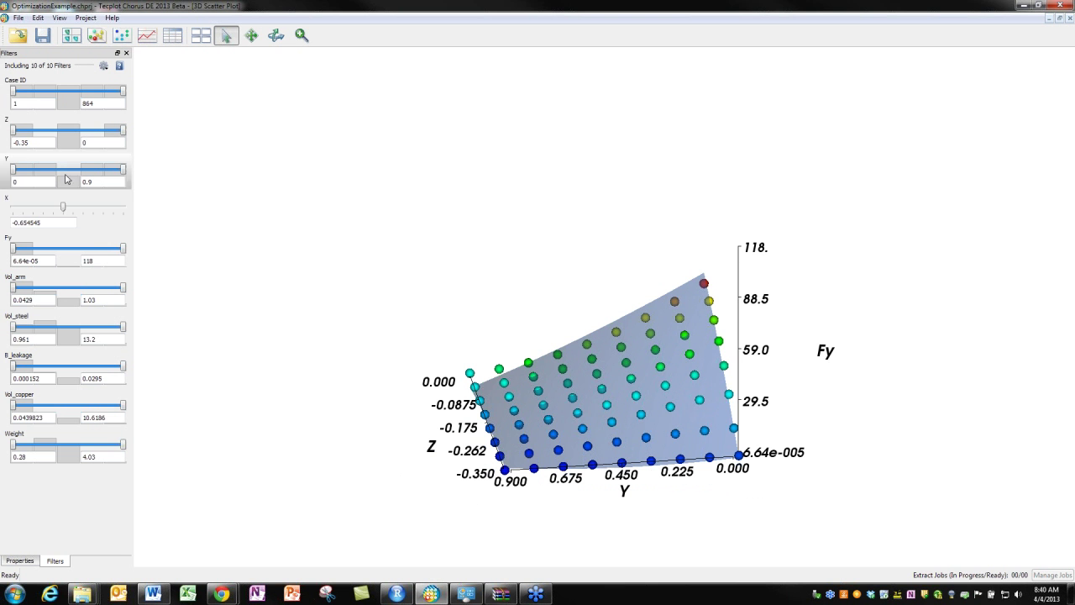
right_click(60, 207)
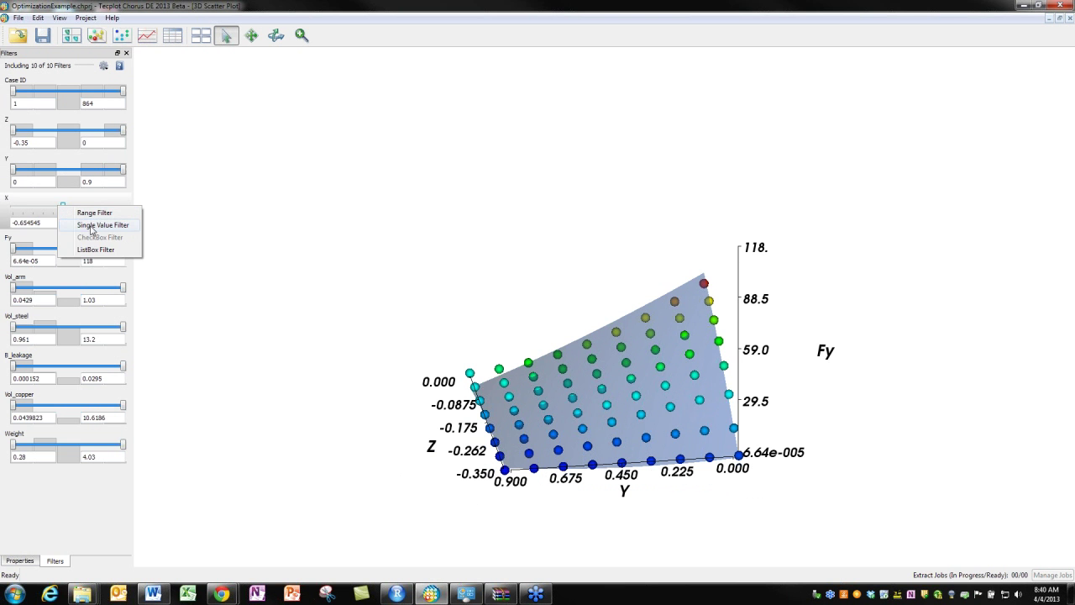
click(97, 215)
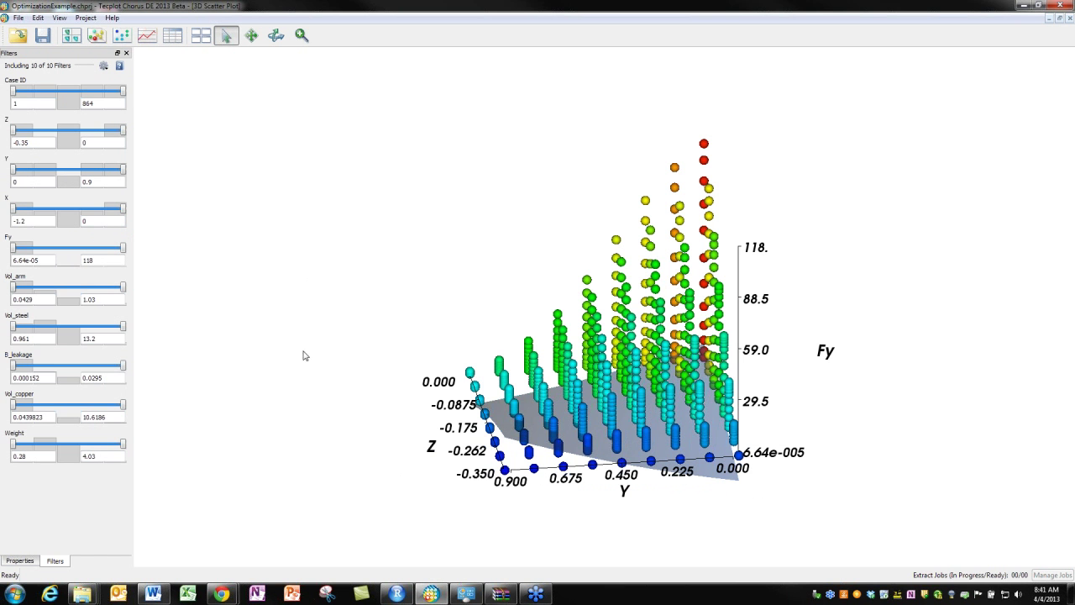
- Examine the surrogate surface and its model properties against all points from several angles, and tile all the views
click(277, 35)
drag(733, 434, 638, 461)
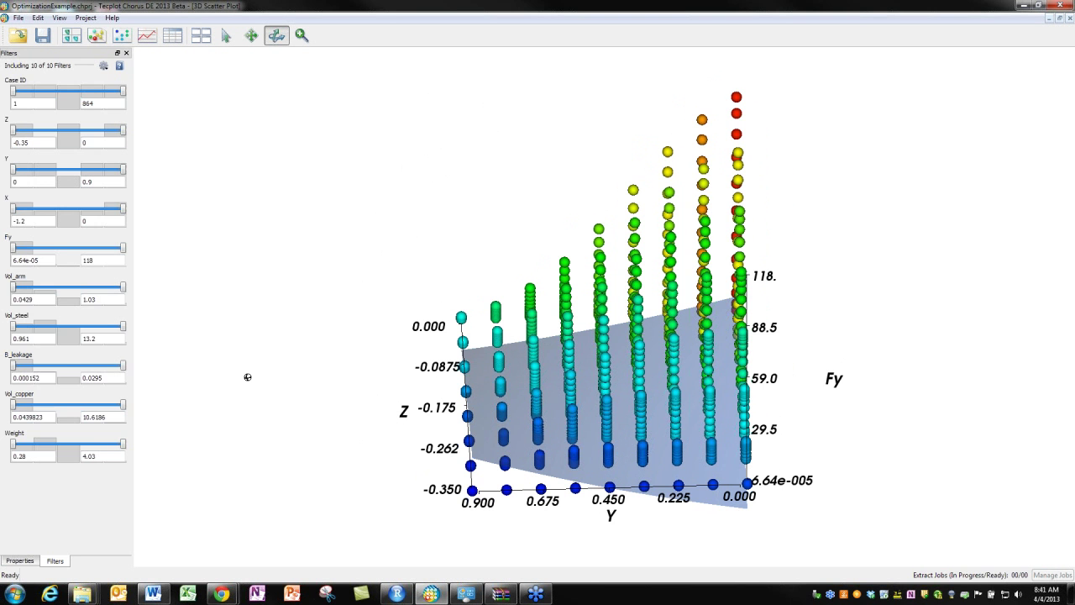
click(23, 561)
drag(609, 380, 663, 386)
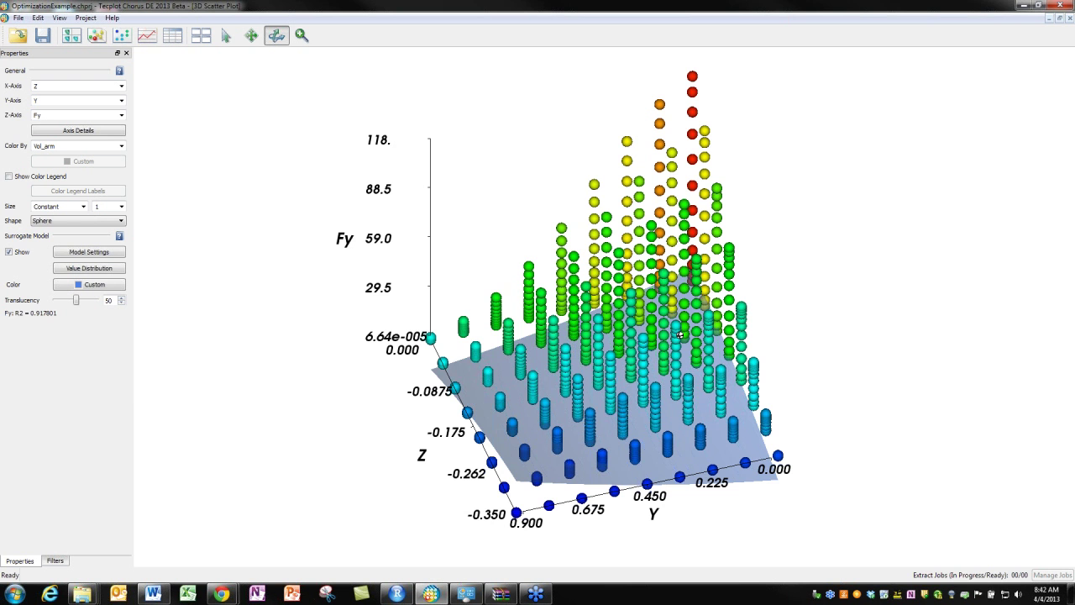
click(201, 35)
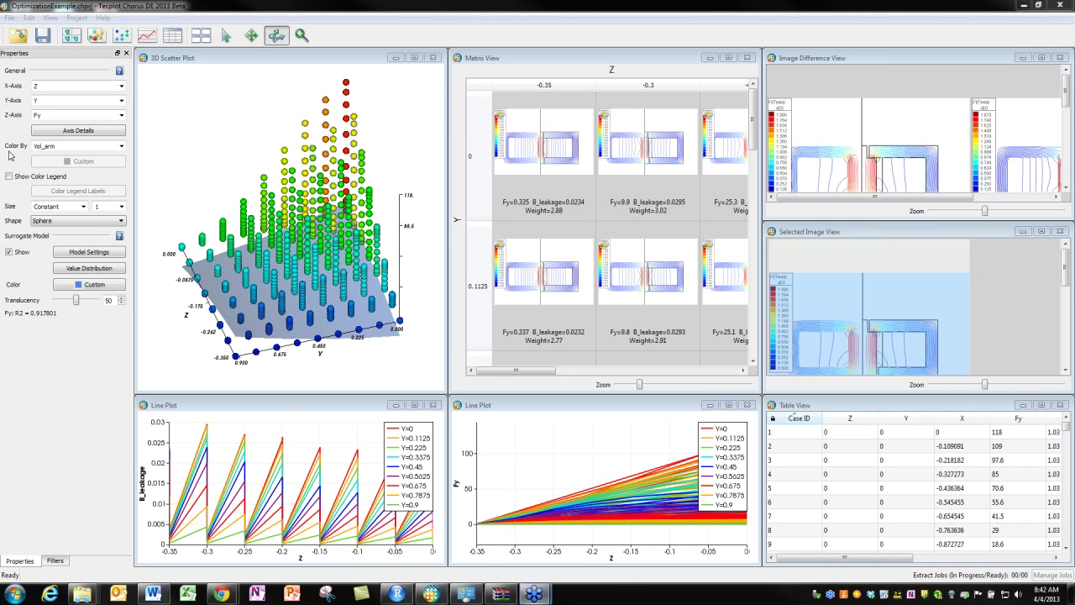
click(578, 317)
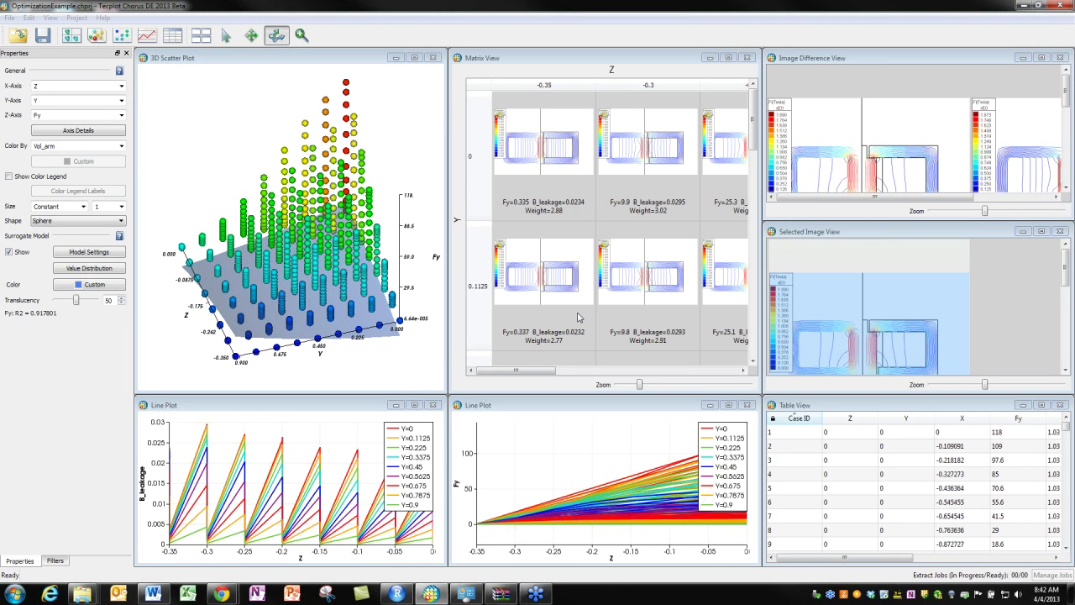